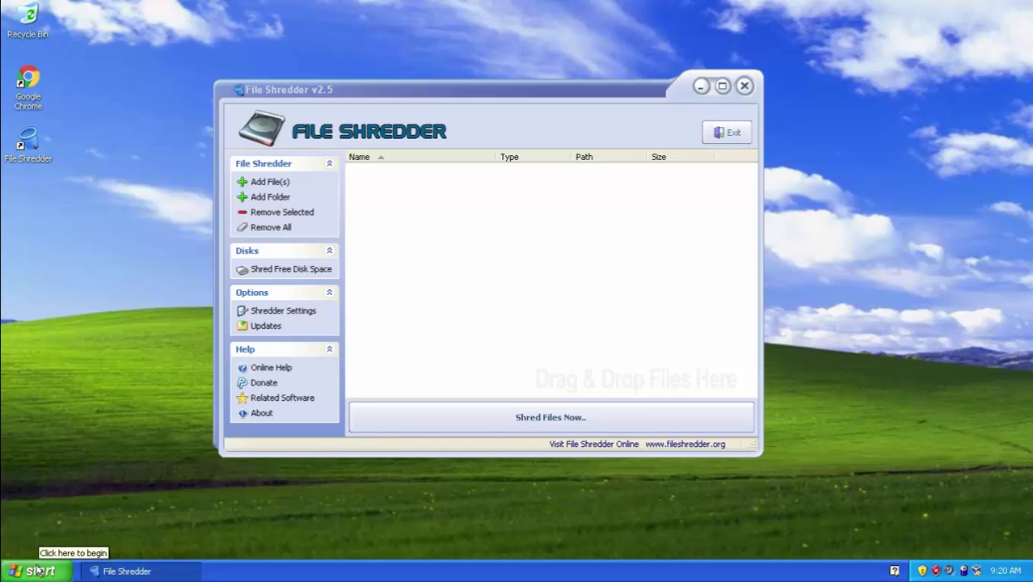
pyautogui.press('super')
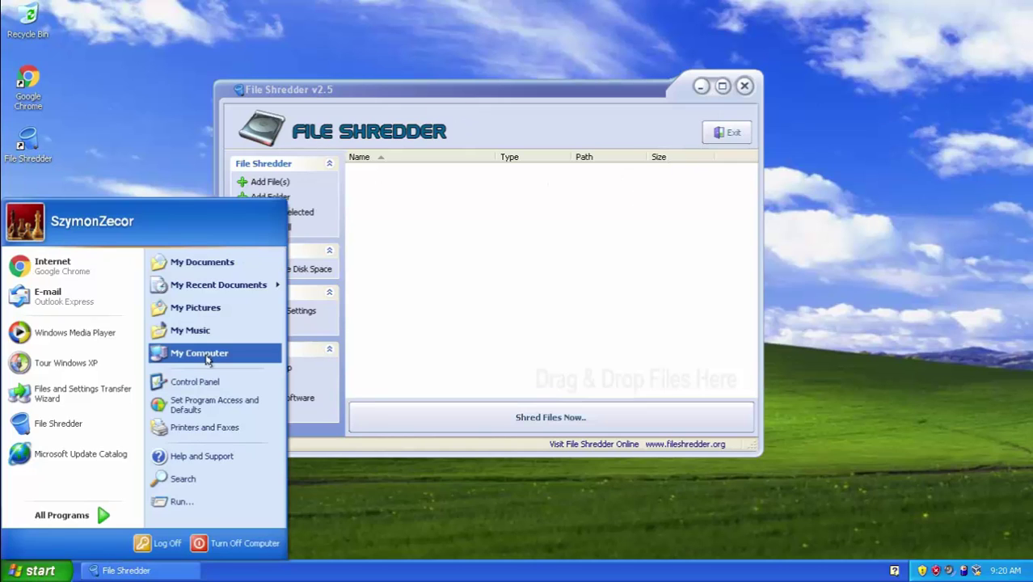
pyautogui.click(774, 278)
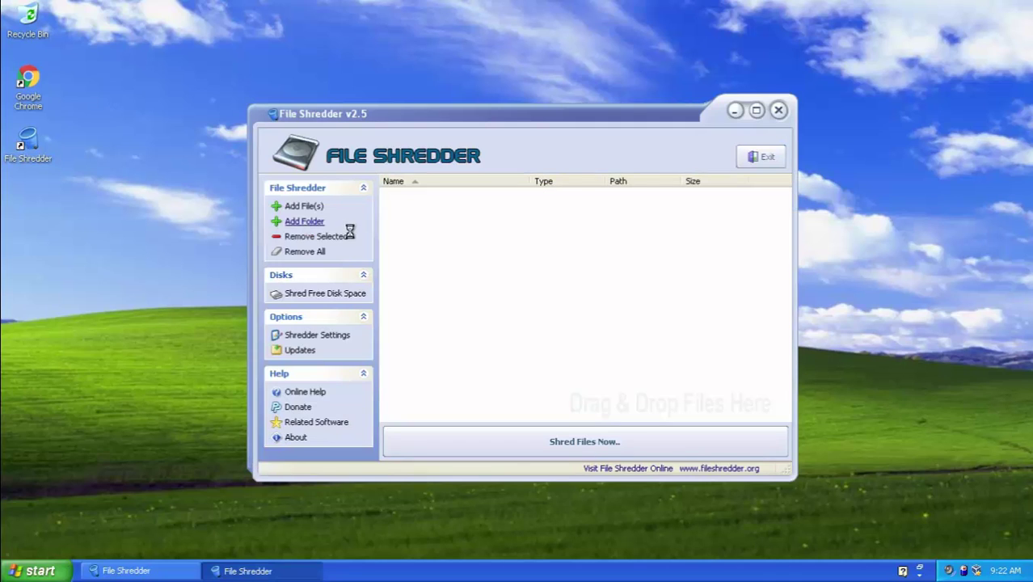
# Add the folder C:\Documents and Settings to the shred list
pyautogui.click(351, 223)
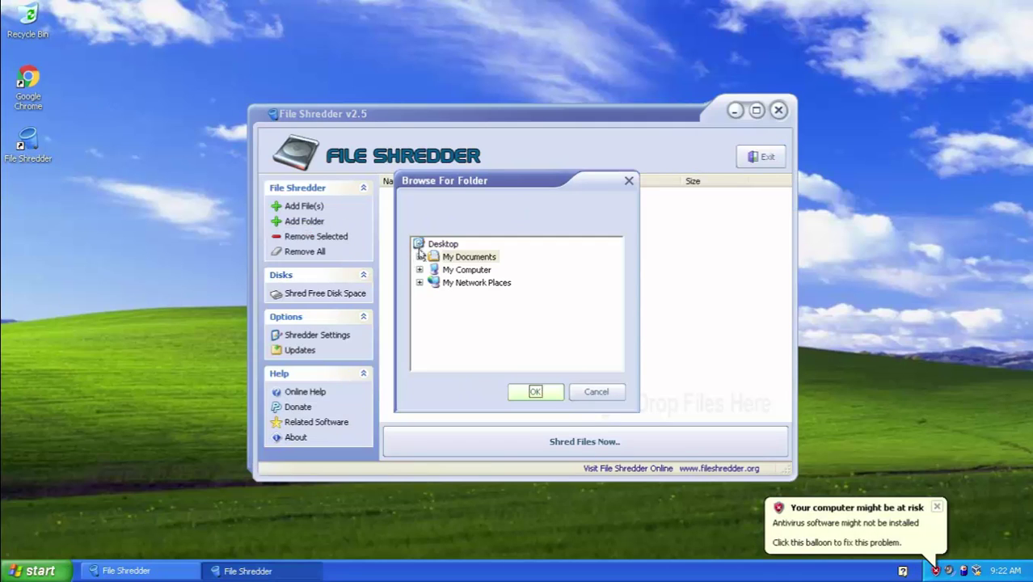
pyautogui.click(419, 269)
pyautogui.click(433, 282)
pyautogui.click(515, 295)
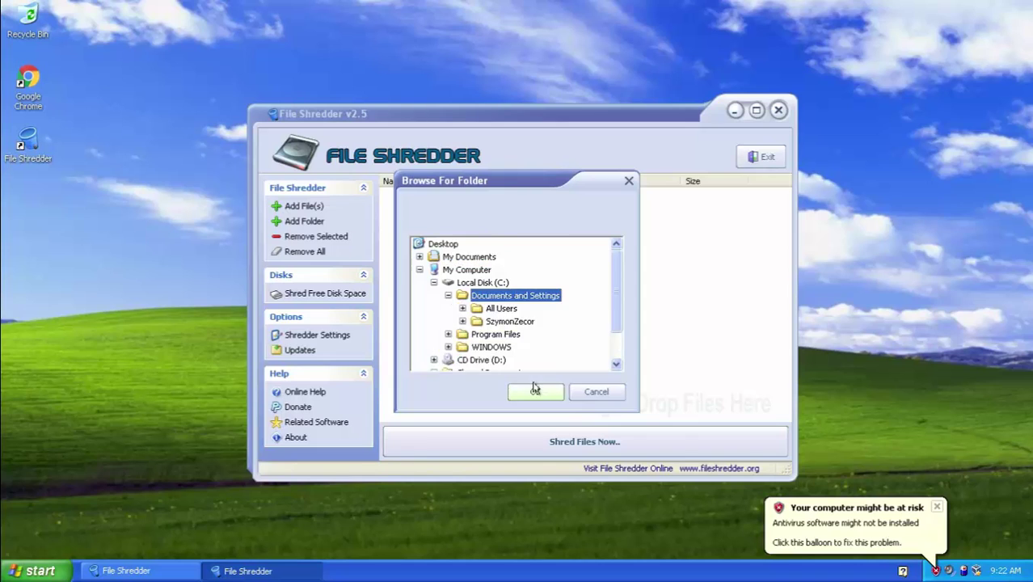
pyautogui.click(534, 390)
# Add the folder C:\Program Files to the shred list
pyautogui.click(304, 221)
pyautogui.click(418, 269)
pyautogui.click(434, 282)
pyautogui.doubleClick(482, 308)
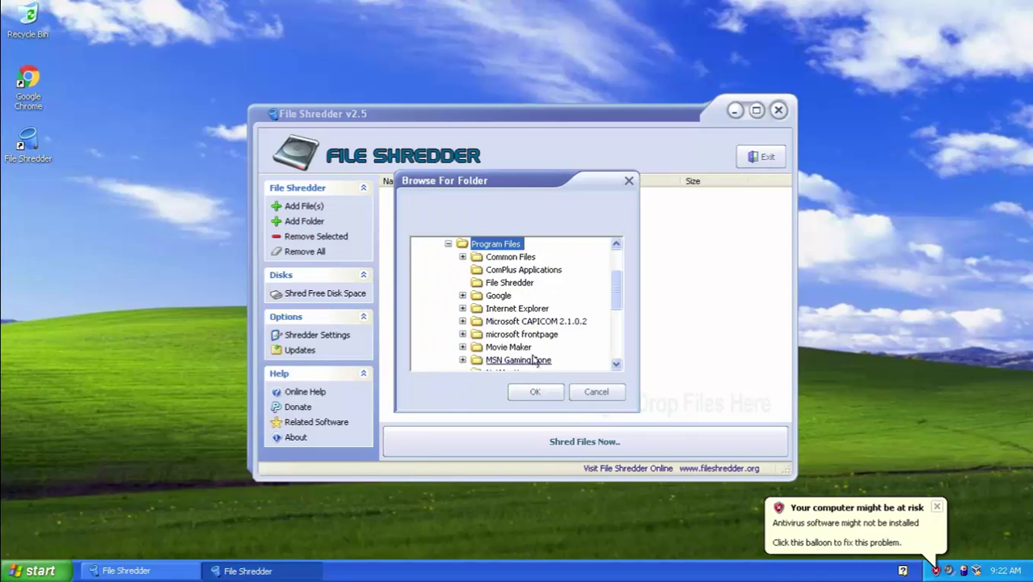
pyautogui.click(534, 390)
# Add the folder C:\WINDOWS to the shred list
pyautogui.click(304, 220)
pyautogui.click(418, 269)
pyautogui.doubleClick(476, 282)
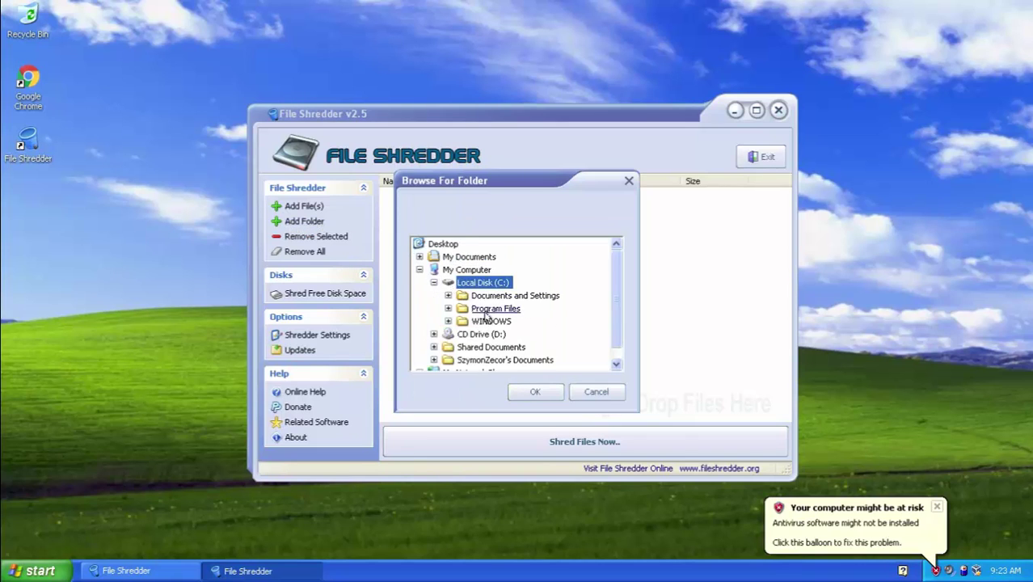
pyautogui.doubleClick(477, 321)
pyautogui.click(534, 391)
# Start shredding the listed folders, confirm it, and move the progress window out of the way
pyautogui.click(584, 441)
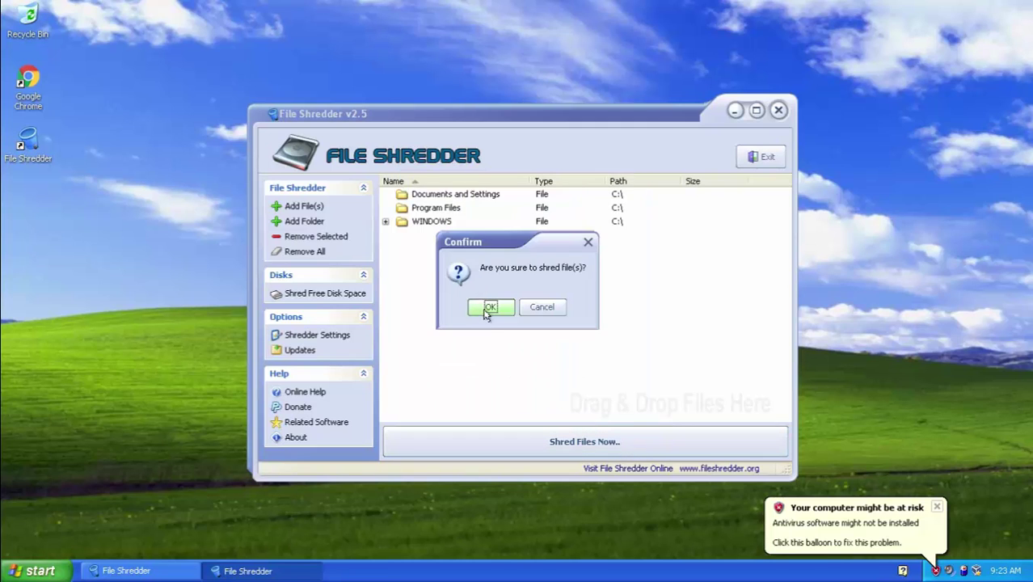
pyautogui.click(488, 308)
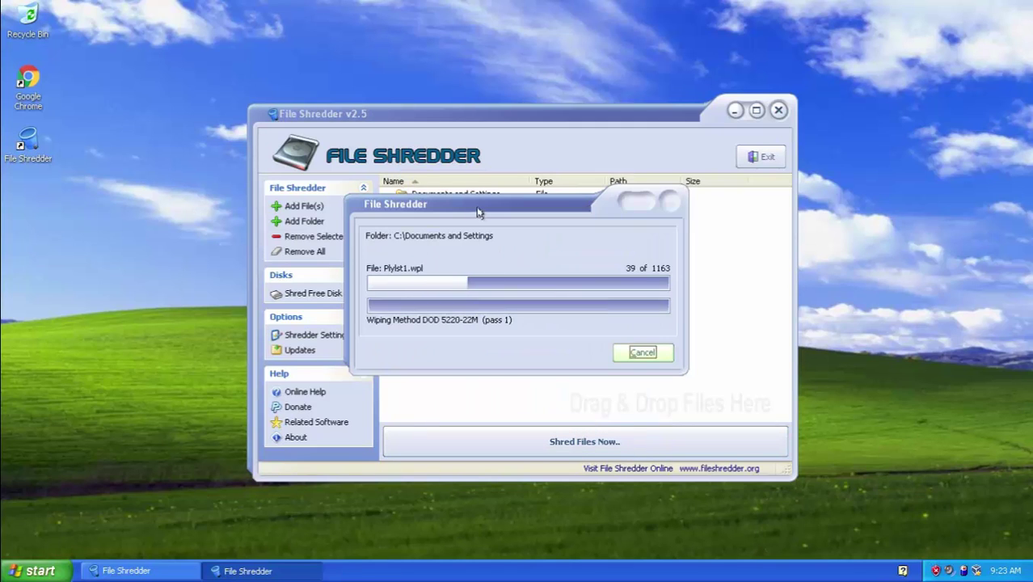
pyautogui.moveTo(477, 208); pyautogui.dragTo(795, 46)
# Switch to Windows Explorer, browse to C:\WINDOWS and reveal the folder's hidden contents
pyautogui.click(14, 573)
pyautogui.click(202, 350)
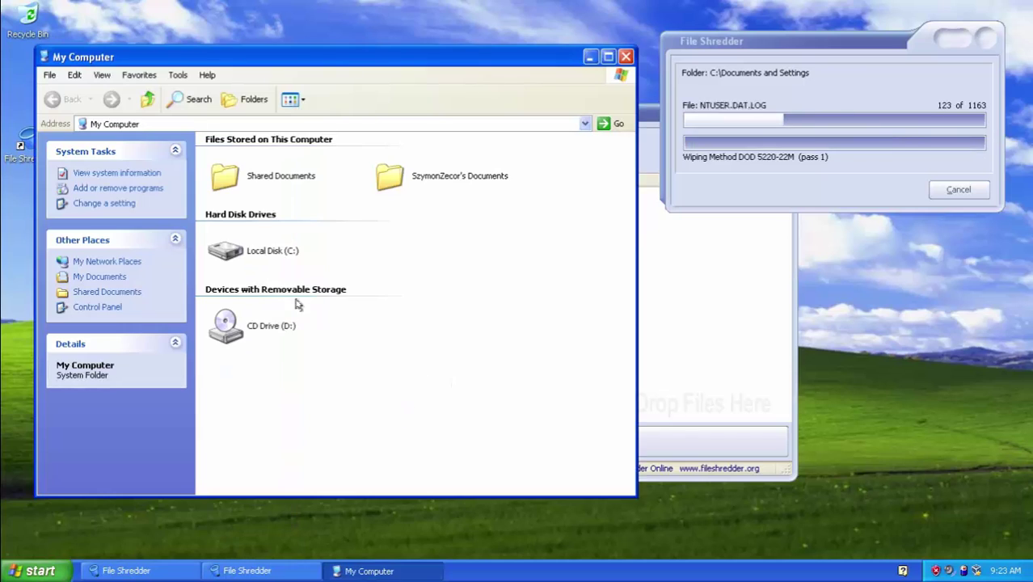
pyautogui.doubleClick(227, 311)
pyautogui.click(243, 243)
pyautogui.doubleClick(240, 190)
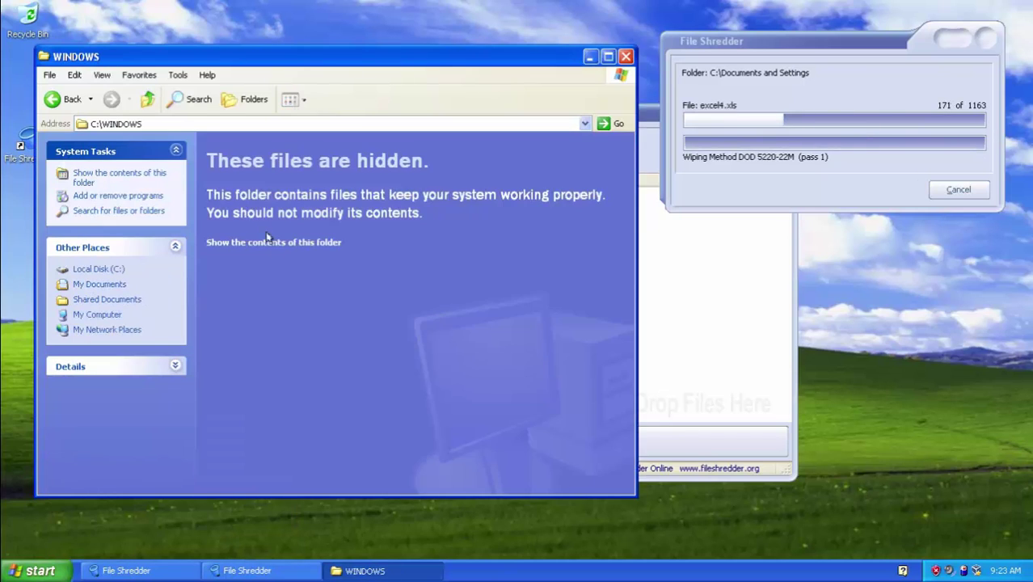
pyautogui.click(267, 241)
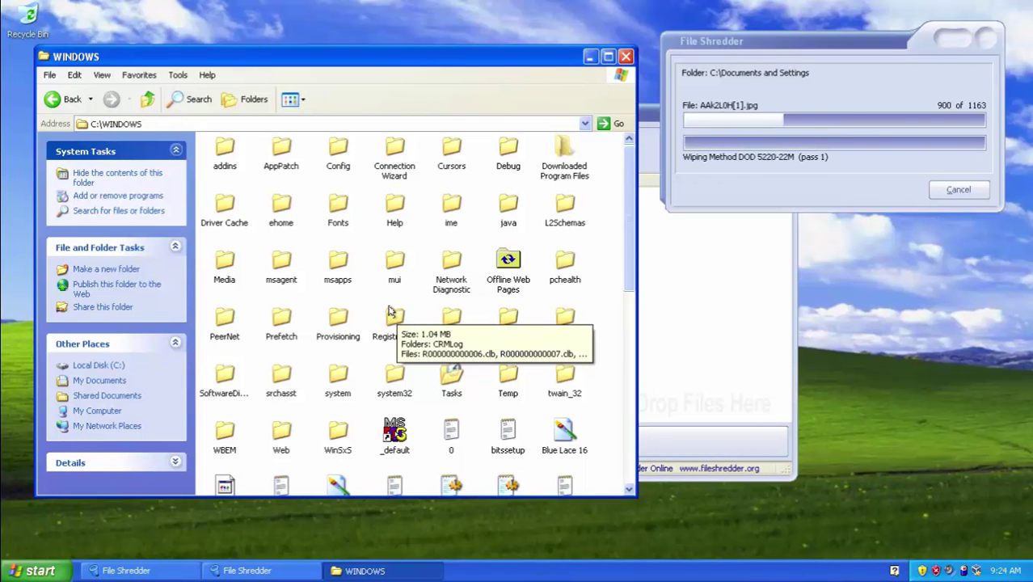
# Check the Desktop folder inside the user's profile under C:\Documents and Settings
pyautogui.click(65, 99)
pyautogui.doubleClick(225, 153)
pyautogui.click(370, 162)
pyautogui.doubleClick(370, 162)
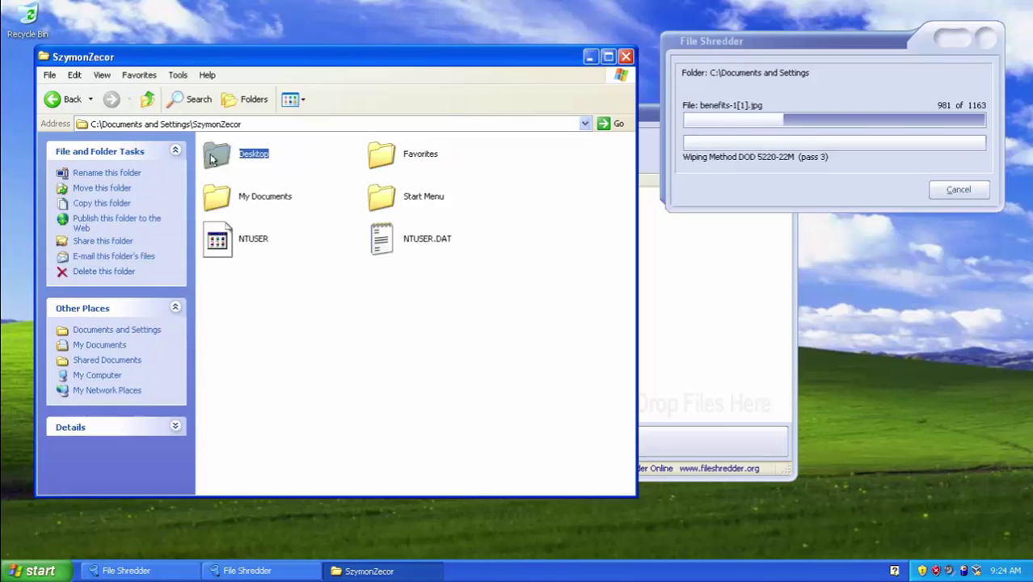
pyautogui.doubleClick(213, 158)
pyautogui.click(62, 96)
pyautogui.click(62, 97)
pyautogui.click(62, 97)
pyautogui.click(62, 97)
# Reopen C:\WINDOWS and delete its addins and Config folders
pyautogui.doubleClick(224, 246)
pyautogui.doubleClick(225, 198)
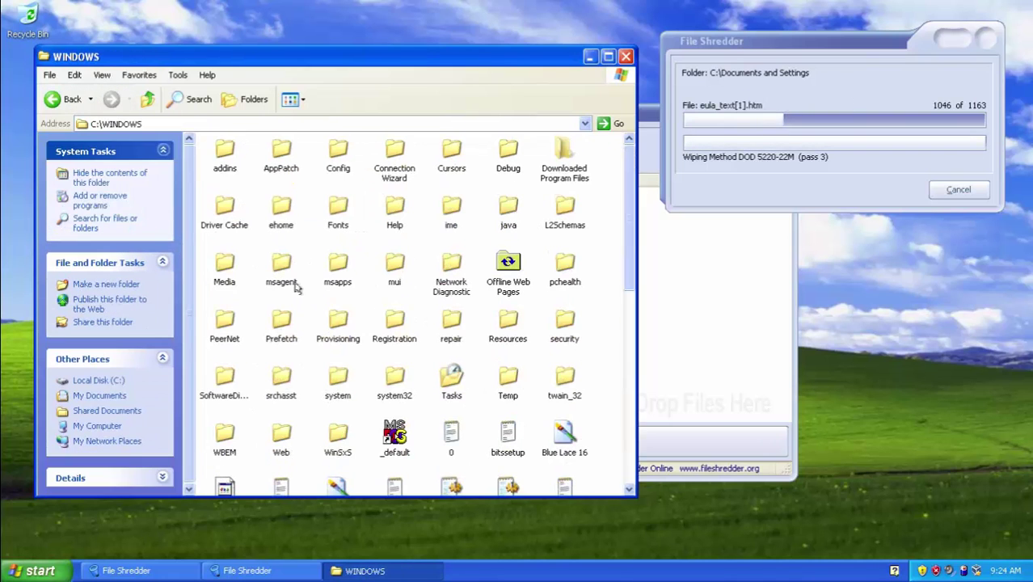
pyautogui.click(222, 155)
pyautogui.press('Delete')
pyautogui.press('Return')
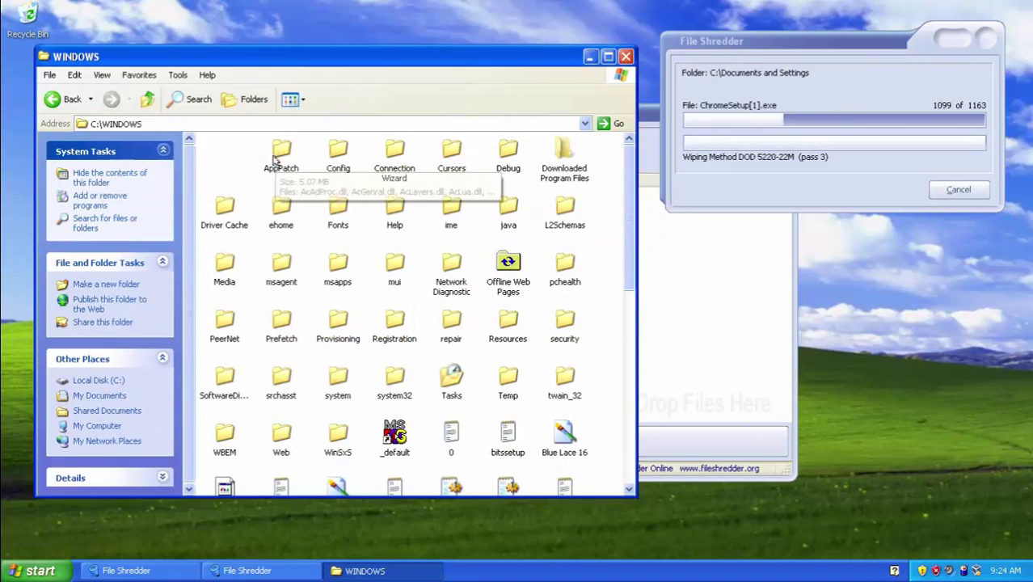
pyautogui.click(281, 154)
pyautogui.click(339, 154)
pyautogui.press('Delete')
pyautogui.press('Return')
# Delete the Connection Wizard and Cursors folders from C:\WINDOWS
pyautogui.click(396, 161)
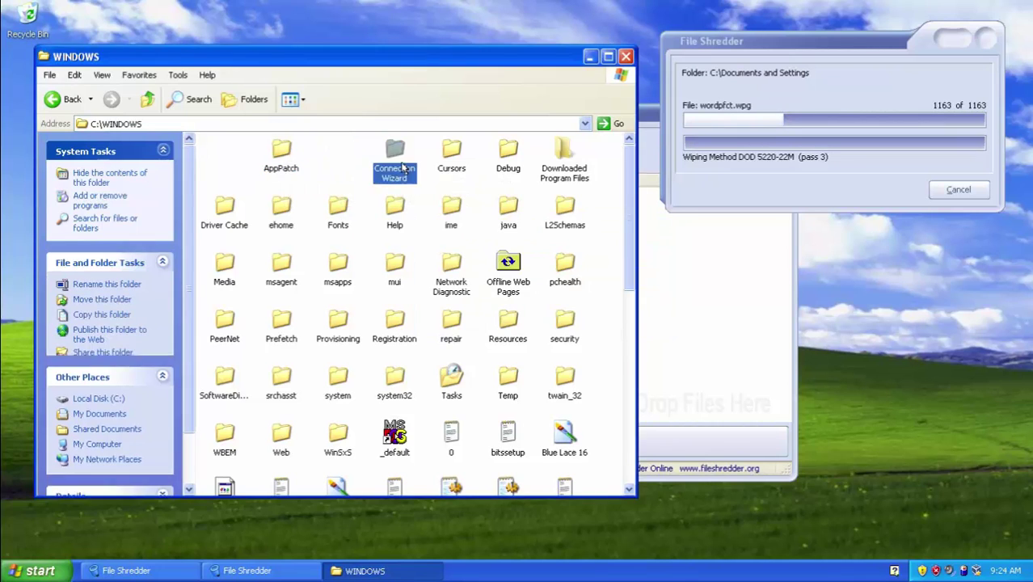
pyautogui.press('Delete')
pyautogui.press('Return')
pyautogui.click(457, 160)
pyautogui.press('Delete')
pyautogui.press('Return')
# Try to delete the Debug folder, and delete the Downloaded Program Files folder from C:\WINDOWS
pyautogui.click(507, 153)
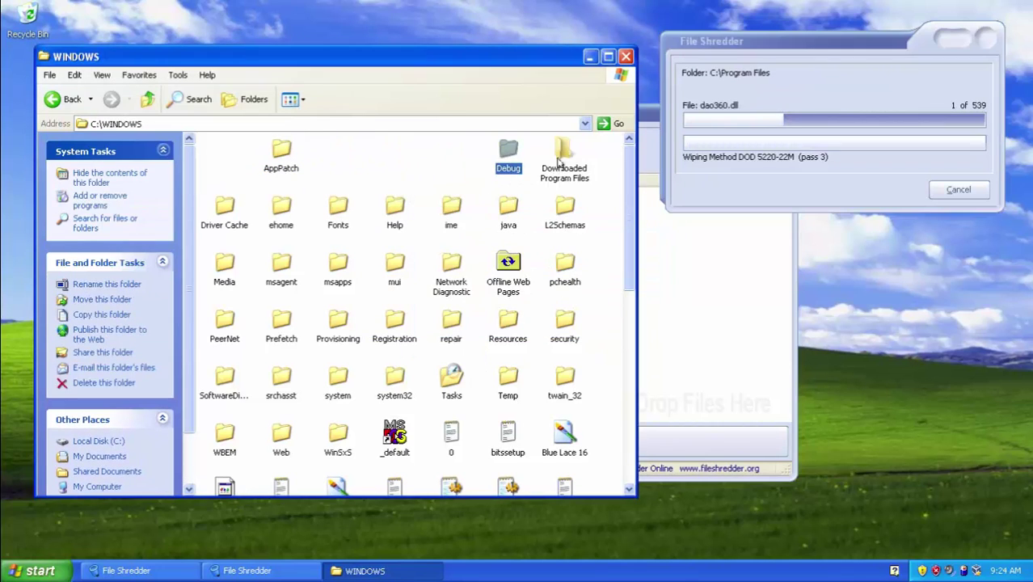
pyautogui.press('Delete')
pyautogui.press('Return')
pyautogui.press('Return')
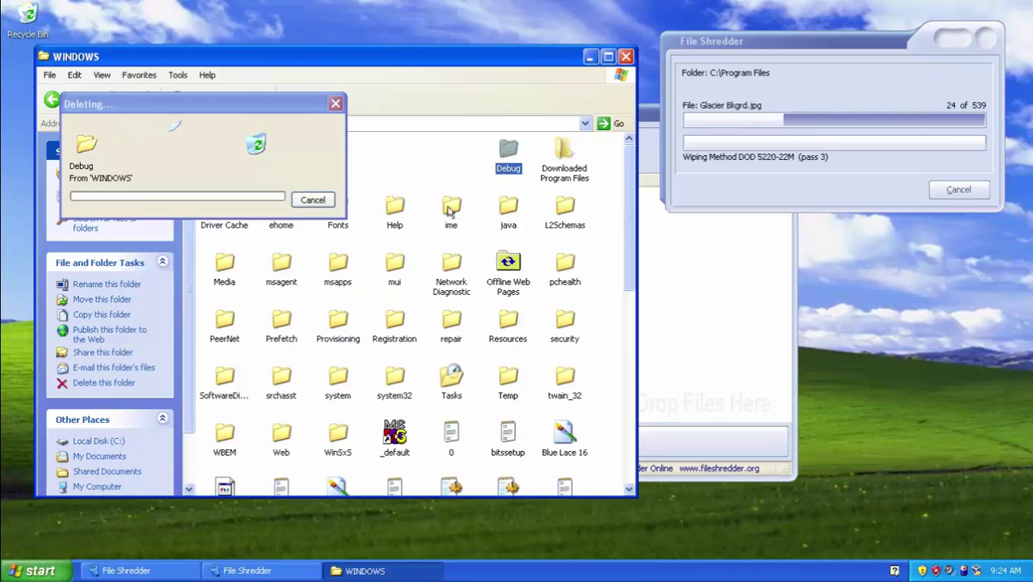
pyautogui.click(564, 157)
pyautogui.press('Delete')
pyautogui.click(563, 317)
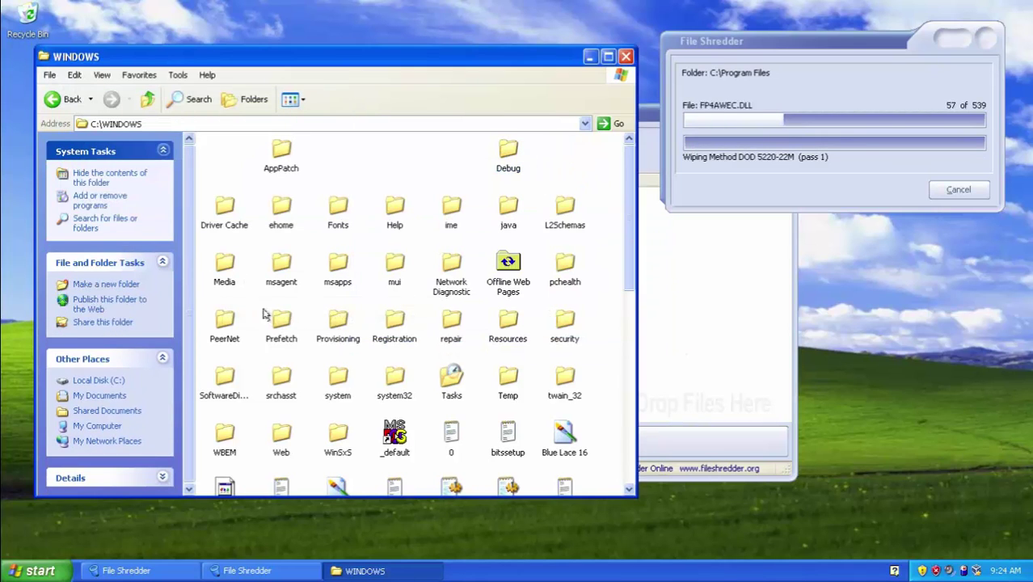
# Delete the Driver Cache and ehome folders from C:\WINDOWS
pyautogui.click(218, 220)
pyautogui.press('Delete')
pyautogui.press('Return')
pyautogui.click(284, 223)
pyautogui.press('Delete')
pyautogui.press('Return')
# Try to delete the Fonts and Help folders from C:\WINDOWS
pyautogui.click(337, 219)
pyautogui.press('Delete')
pyautogui.press('Return')
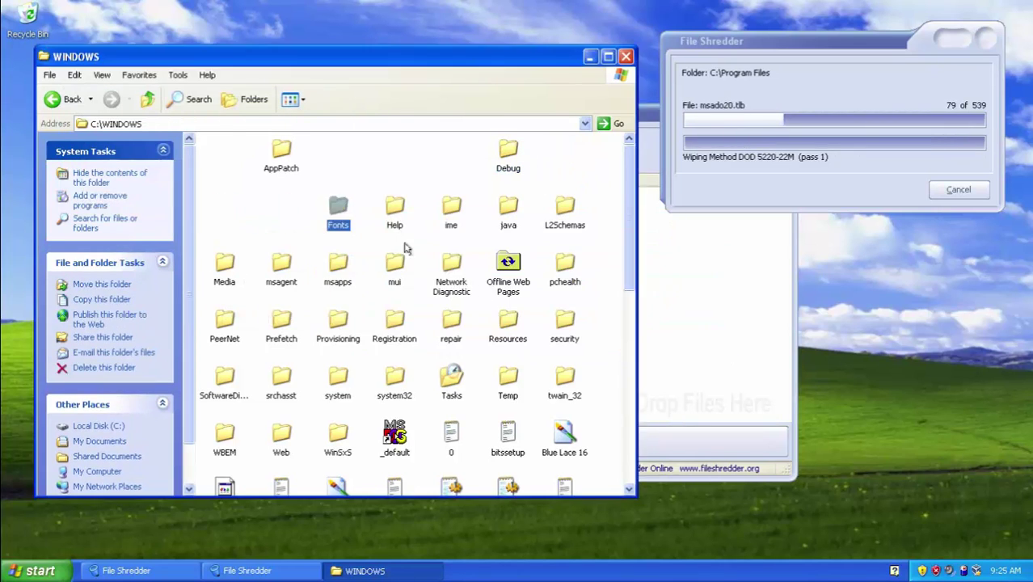
pyautogui.click(396, 221)
pyautogui.press('Delete')
pyautogui.press('Return')
# Delete the java and L2Schemas folders from C:\WINDOWS
pyautogui.click(505, 228)
pyautogui.press('Delete')
pyautogui.press('Return')
pyautogui.click(570, 228)
pyautogui.press('Delete')
pyautogui.press('Return')
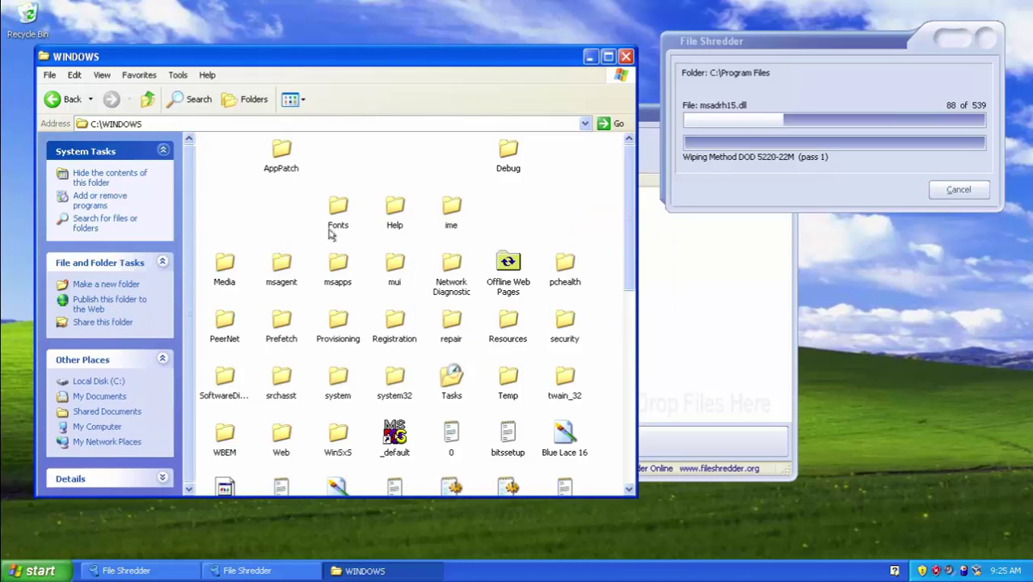
# Try to delete the Media and msagent folders from C:\WINDOWS
pyautogui.click(226, 271)
pyautogui.press('Delete')
pyautogui.press('Return')
pyautogui.click(288, 278)
pyautogui.press('Delete')
pyautogui.press('Return')
# Delete the msapps and Network Diagnostic folders from C:\WINDOWS
pyautogui.click(338, 267)
pyautogui.press('Delete')
pyautogui.press('Return')
pyautogui.click(451, 271)
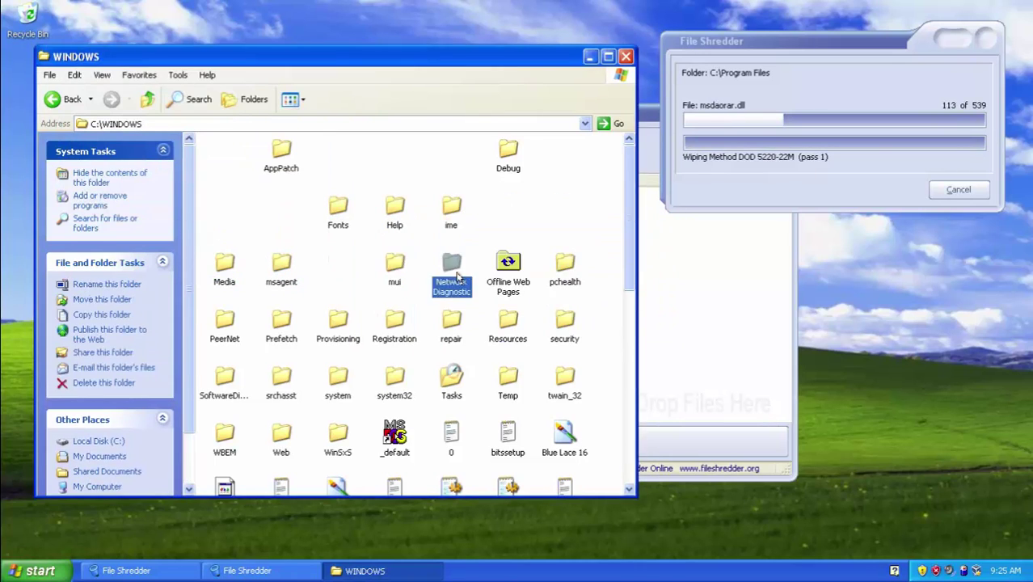
pyautogui.press('Delete')
pyautogui.press('Return')
pyautogui.press('Return')
# Delete the Offline Web Pages folder from C:\WINDOWS and try to delete the pchealth folder
pyautogui.click(490, 293)
pyautogui.press('Delete')
pyautogui.press('Return')
pyautogui.press('Return')
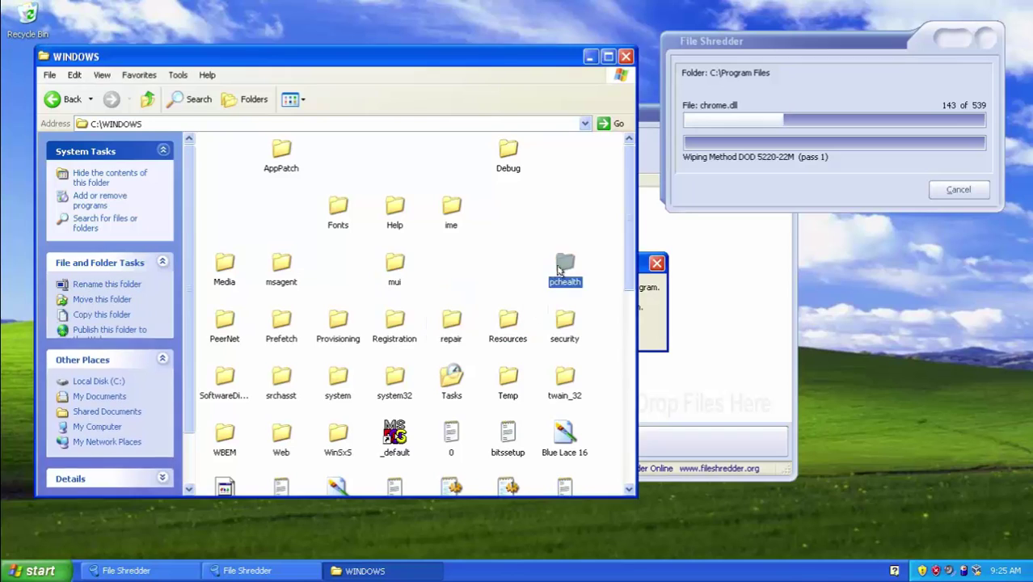
pyautogui.press('Delete')
# Open Windows Task Manager on its performance graphs and place it below the shredding progress window
pyautogui.rightClick(743, 573)
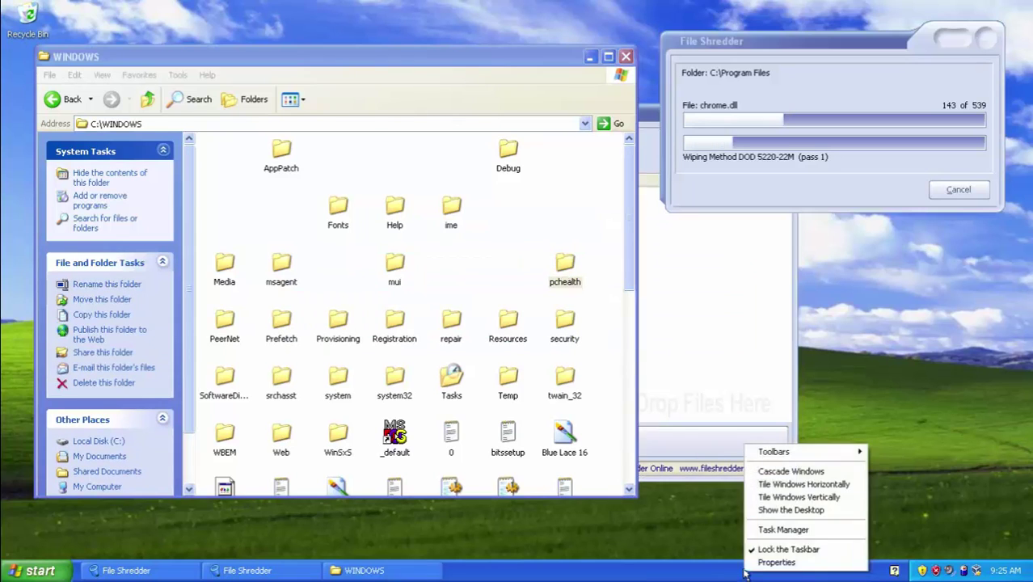
pyautogui.click(783, 530)
pyautogui.click(525, 338)
pyautogui.click(89, 58)
pyautogui.click(140, 59)
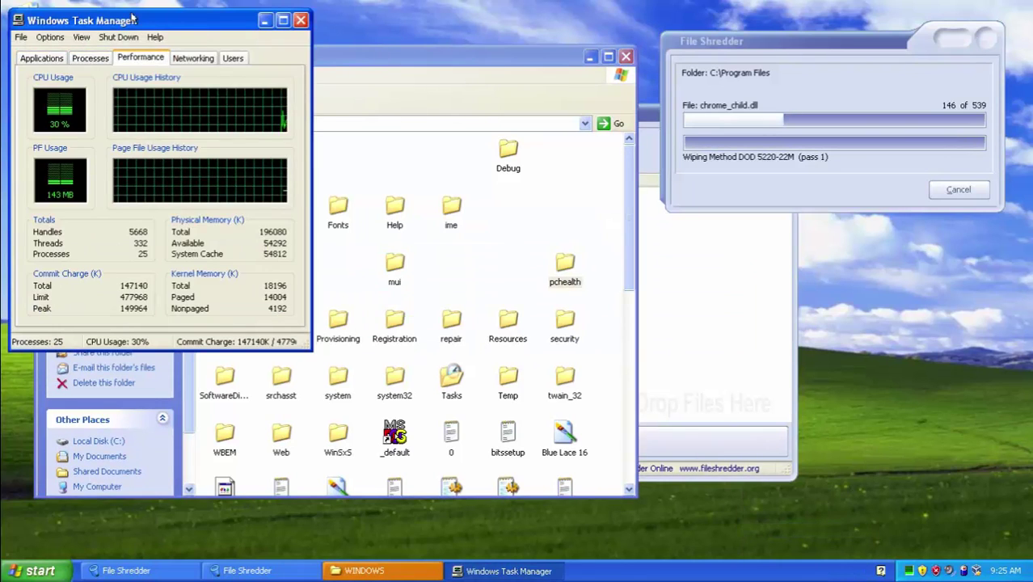
pyautogui.moveTo(134, 19); pyautogui.dragTo(858, 230)
# Try to delete the PeerNet folder, and delete the Prefetch, Provisioning and Registration folders from C:\WINDOWS
pyautogui.click(225, 321)
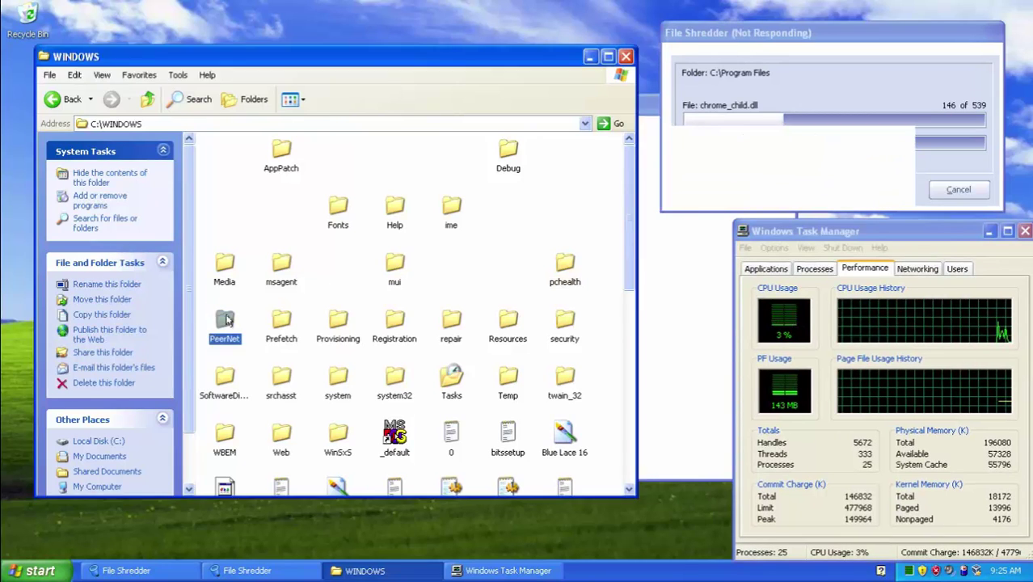
pyautogui.click(317, 328)
pyautogui.click(336, 325)
pyautogui.press('Delete')
pyautogui.press('Return')
pyautogui.click(397, 324)
pyautogui.press('Delete')
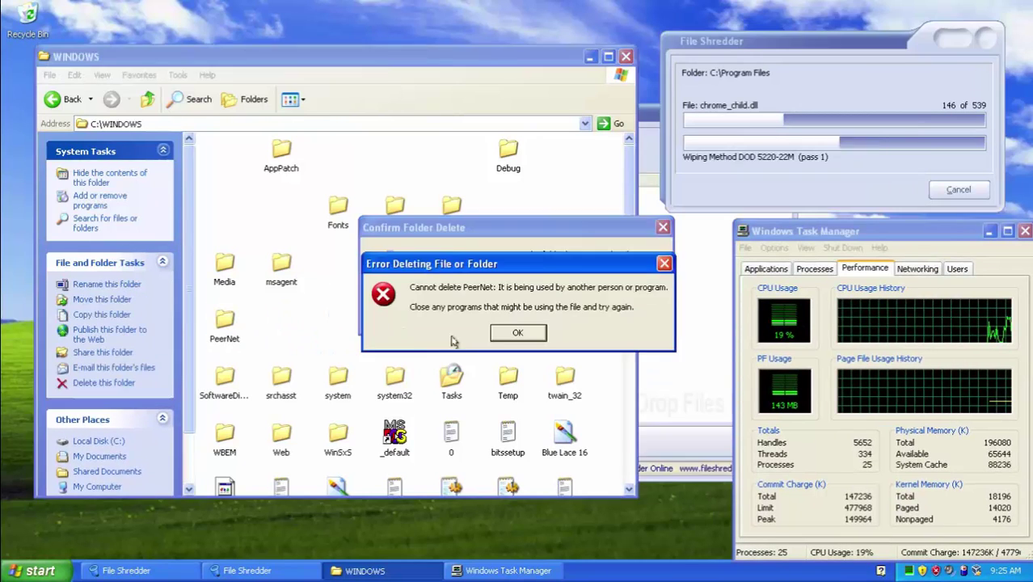
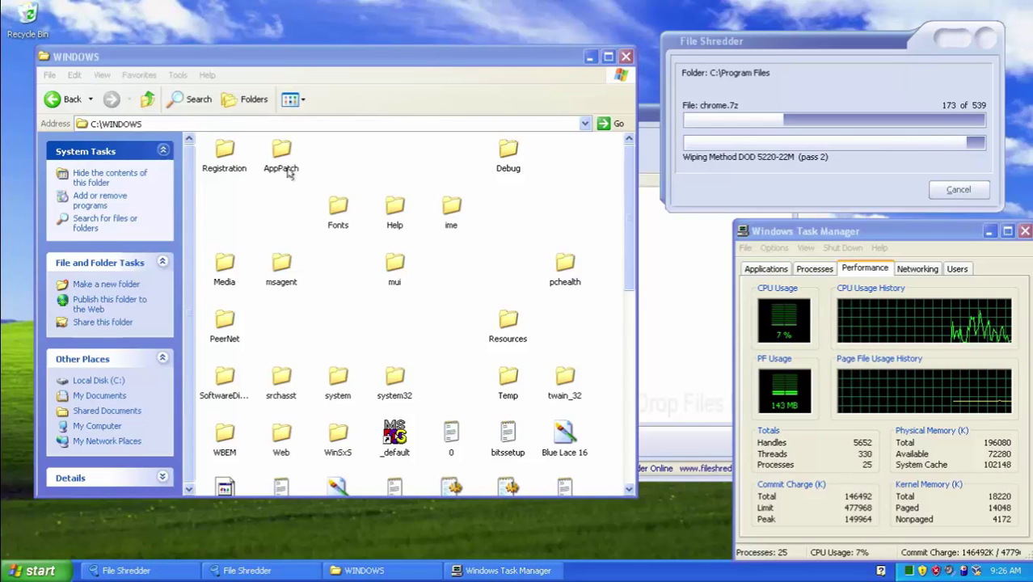
# Permanently delete everything in the Recycle Bin and close its window
pyautogui.doubleClick(29, 18)
pyautogui.click(270, 251)
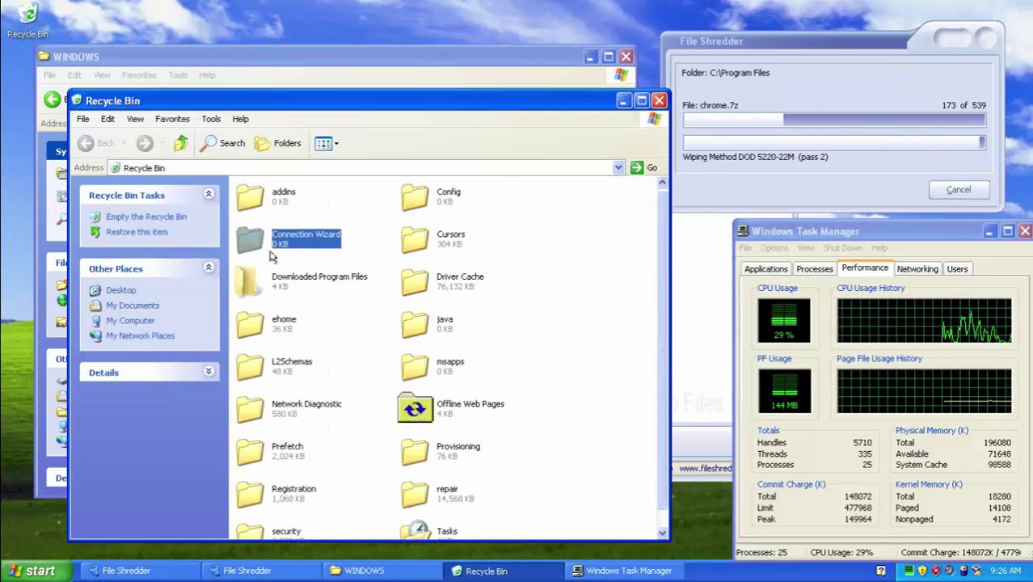
pyautogui.hotkey('ctrl', 'a')
pyautogui.press('Delete')
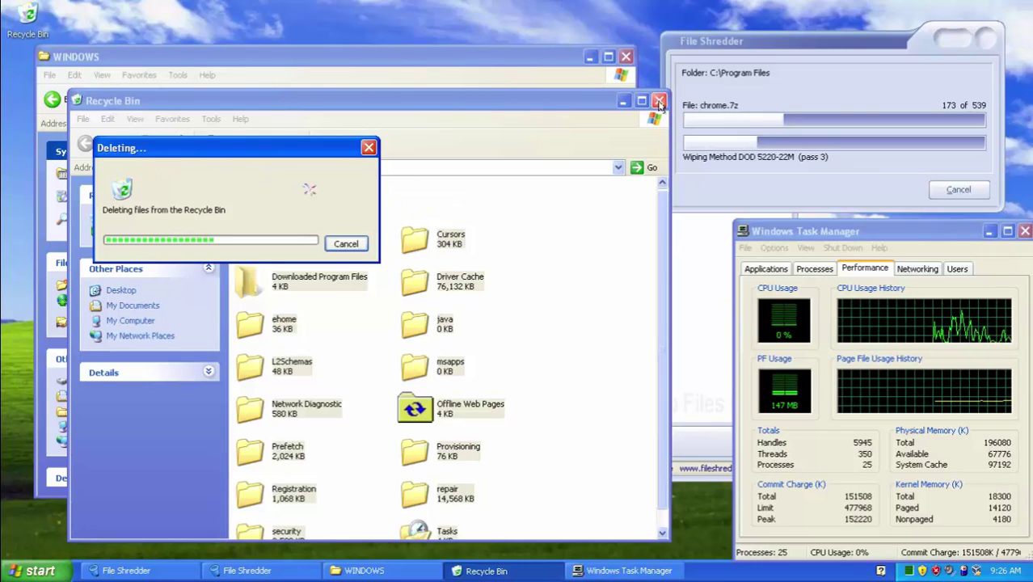
pyautogui.click(660, 102)
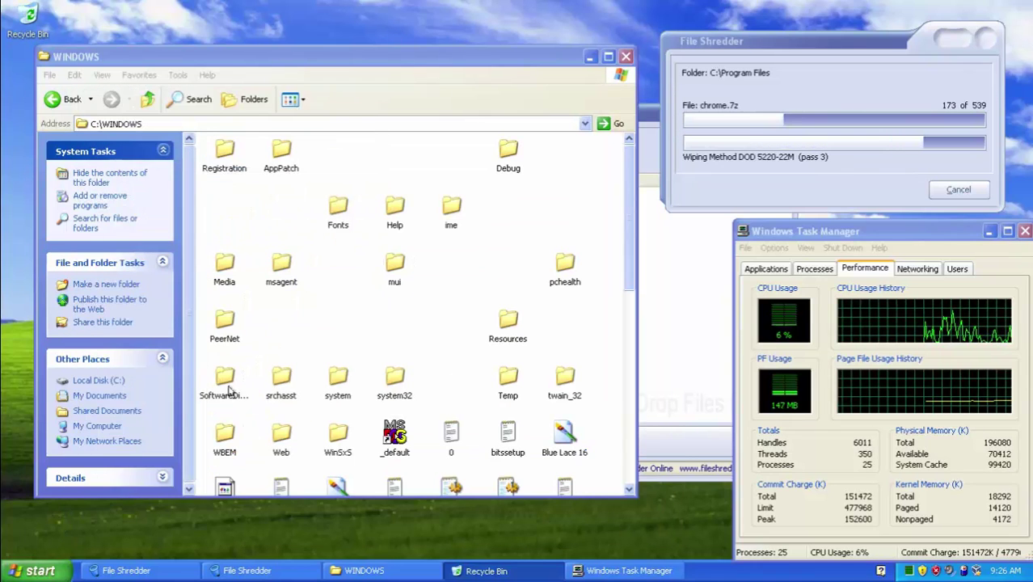
# Check the running processes in Task Manager and return to the performance graphs
pyautogui.click(814, 269)
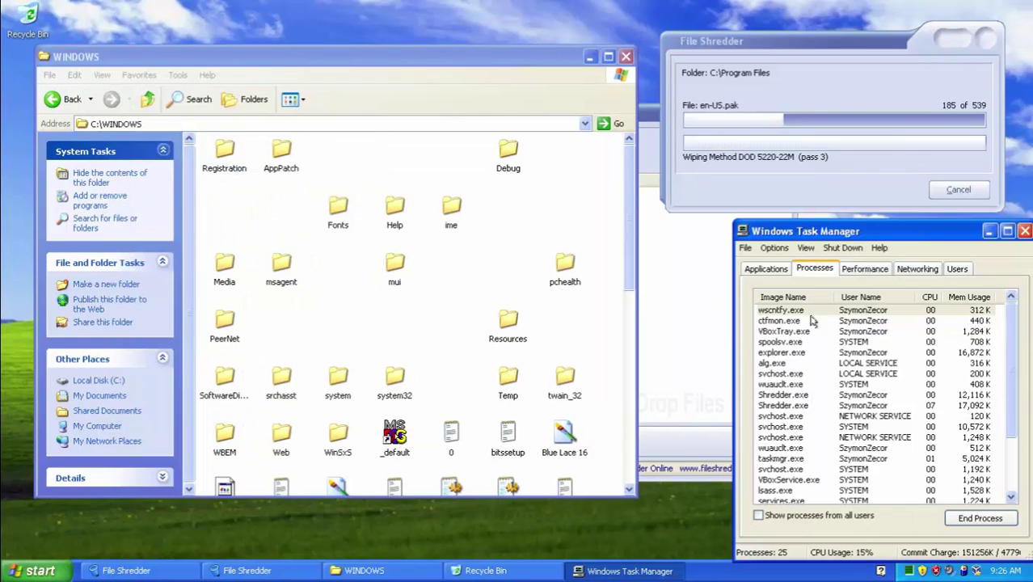
pyautogui.click(863, 269)
# Browse to the user's profile under C:\Documents and Settings, and view and close the NTUSER.DAT text document
pyautogui.click(64, 100)
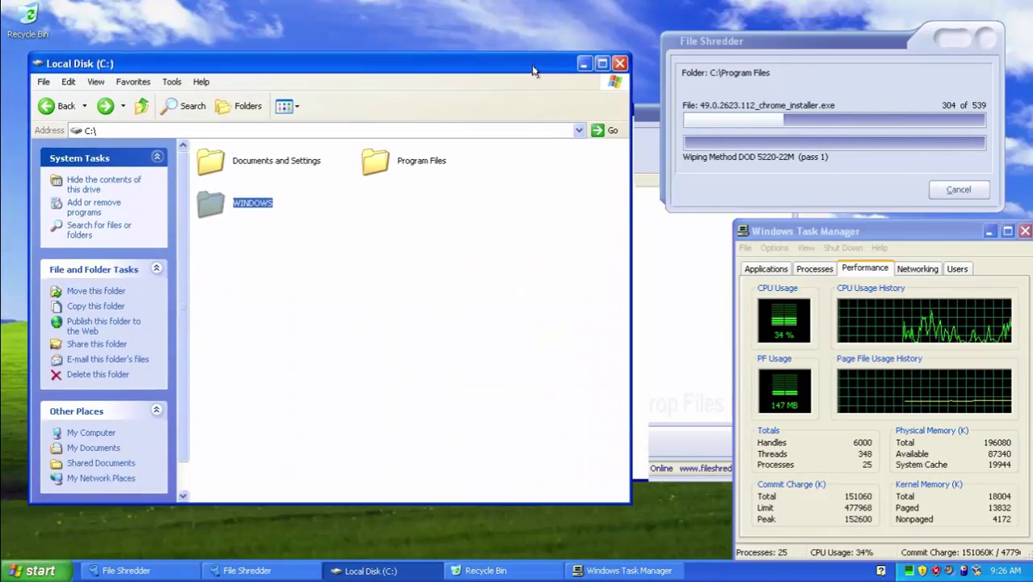
pyautogui.doubleClick(234, 166)
pyautogui.doubleClick(237, 168)
pyautogui.click(239, 170)
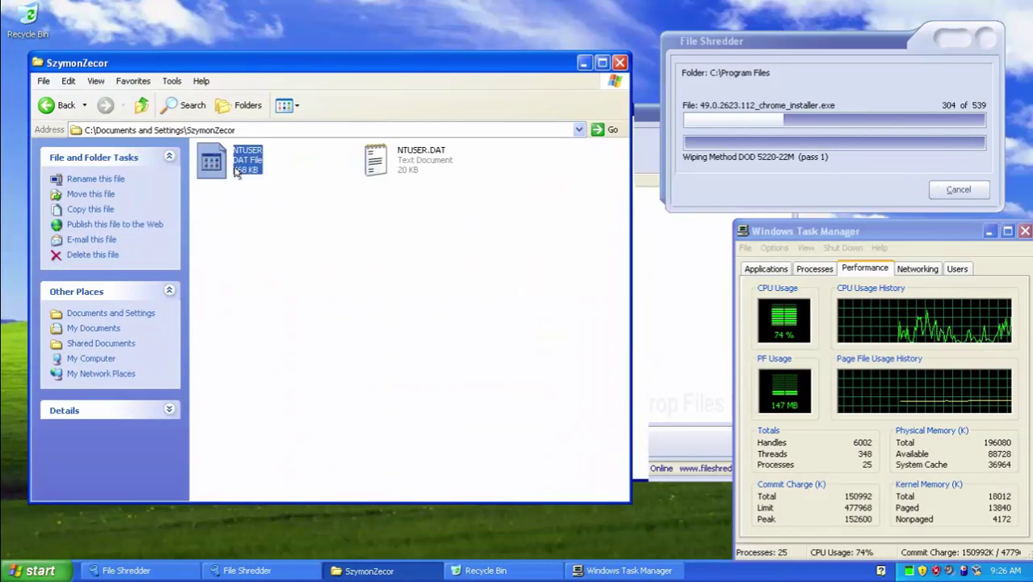
pyautogui.doubleClick(380, 171)
pyautogui.click(829, 101)
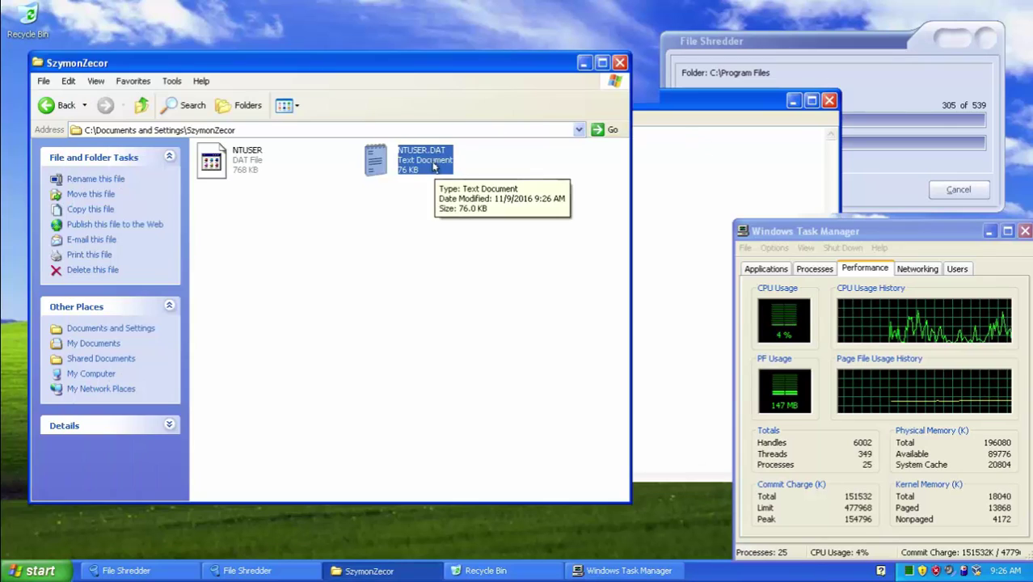
# Try to delete the NTUSER.DAT text document and the NTUSER DAT file from the user's profile folder
pyautogui.press('Delete')
pyautogui.press('Return')
pyautogui.press('Return')
pyautogui.click(226, 170)
pyautogui.press('Delete')
pyautogui.press('Return')
pyautogui.press('Return')
# Go back to the C: drive and open the Program Files folder
pyautogui.click(64, 106)
pyautogui.click(65, 106)
pyautogui.doubleClick(381, 163)
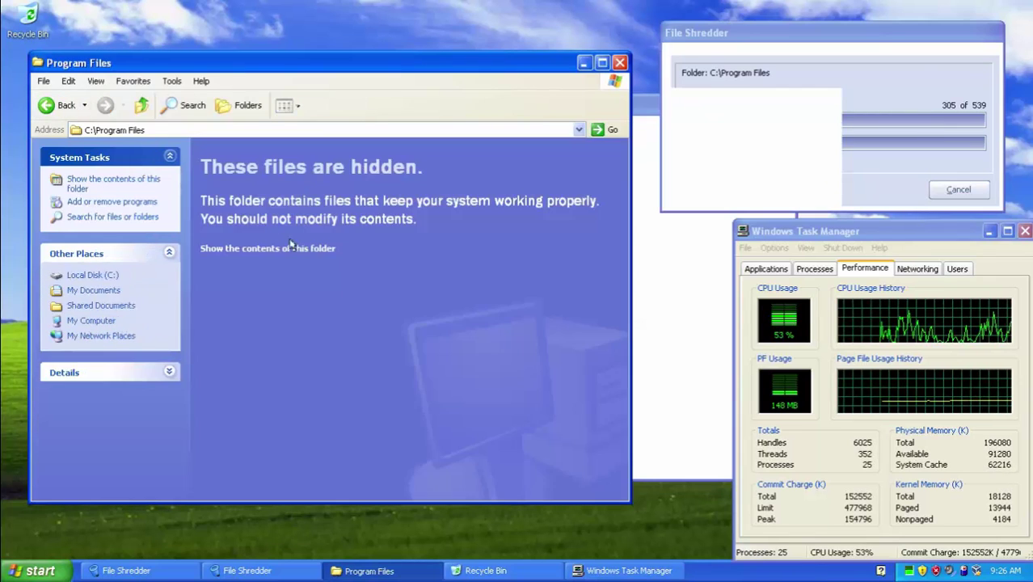
# Show the hidden contents of the Program Files folder and go back to My Computer
pyautogui.click(290, 248)
pyautogui.click(529, 348)
pyautogui.click(522, 331)
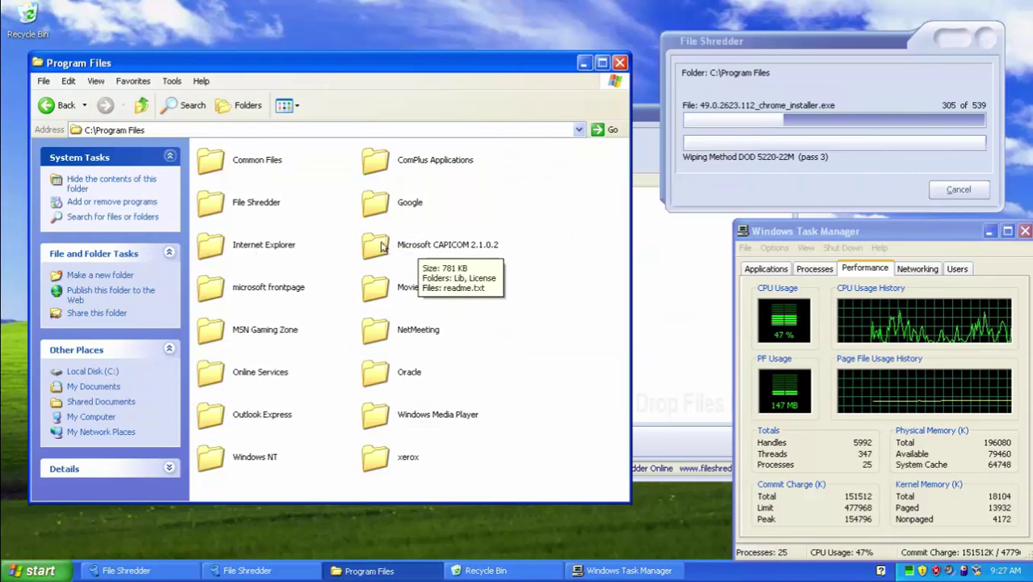
pyautogui.click(53, 105)
pyautogui.click(50, 105)
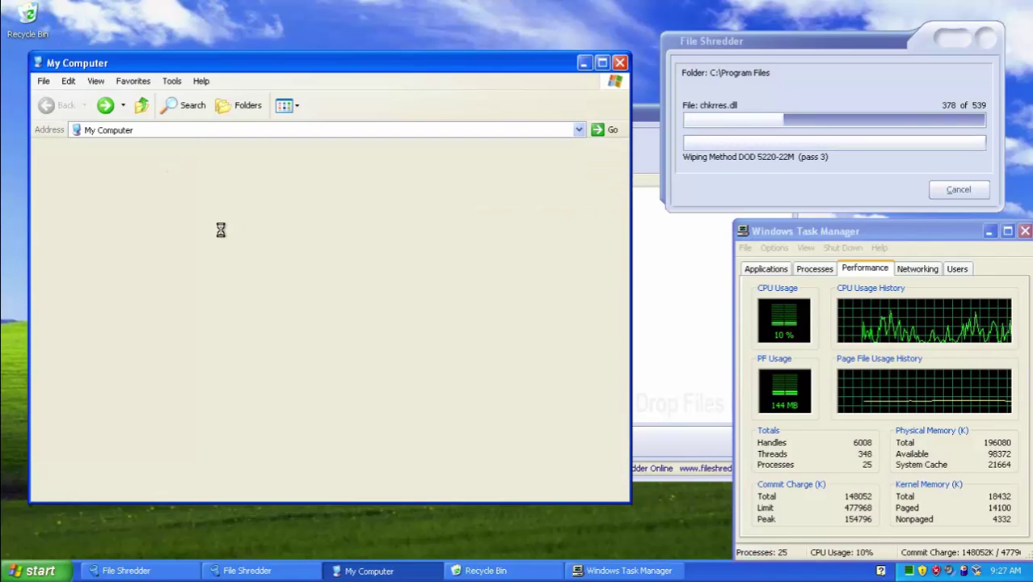
# Try to open My Documents and check the My Recent Documents list
pyautogui.click(37, 571)
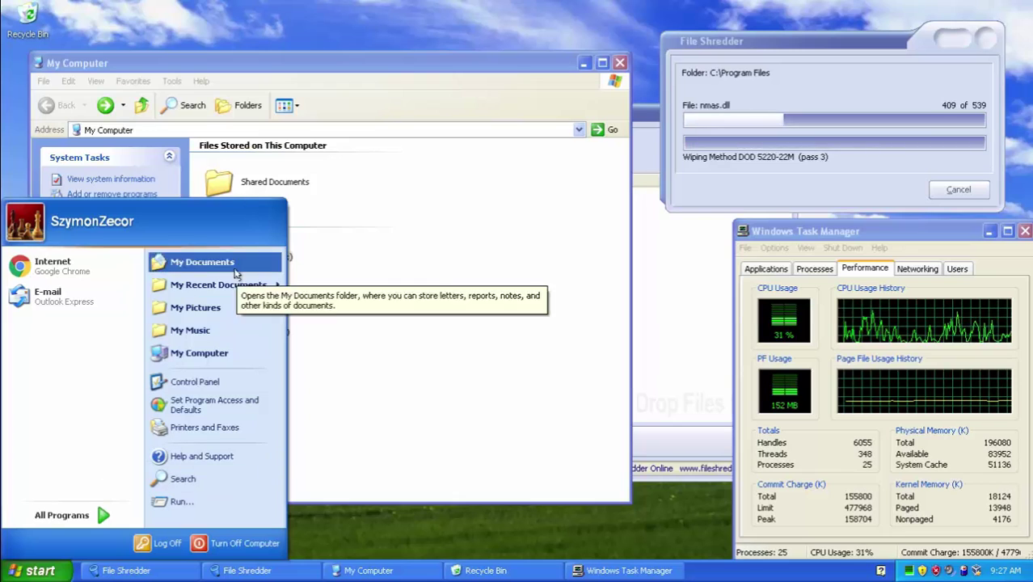
pyautogui.click(202, 262)
pyautogui.click(517, 332)
pyautogui.click(37, 571)
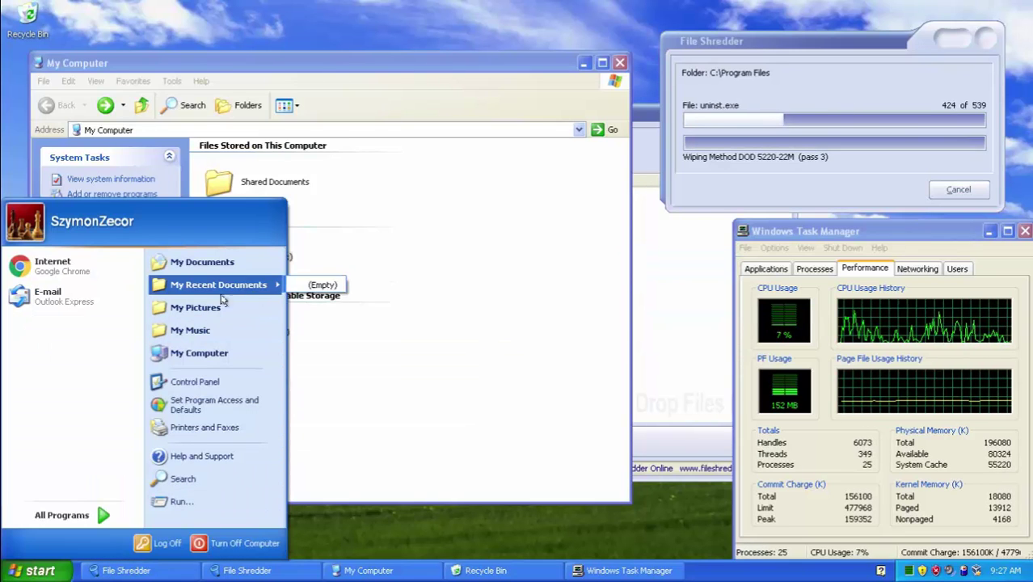
pyautogui.click(484, 356)
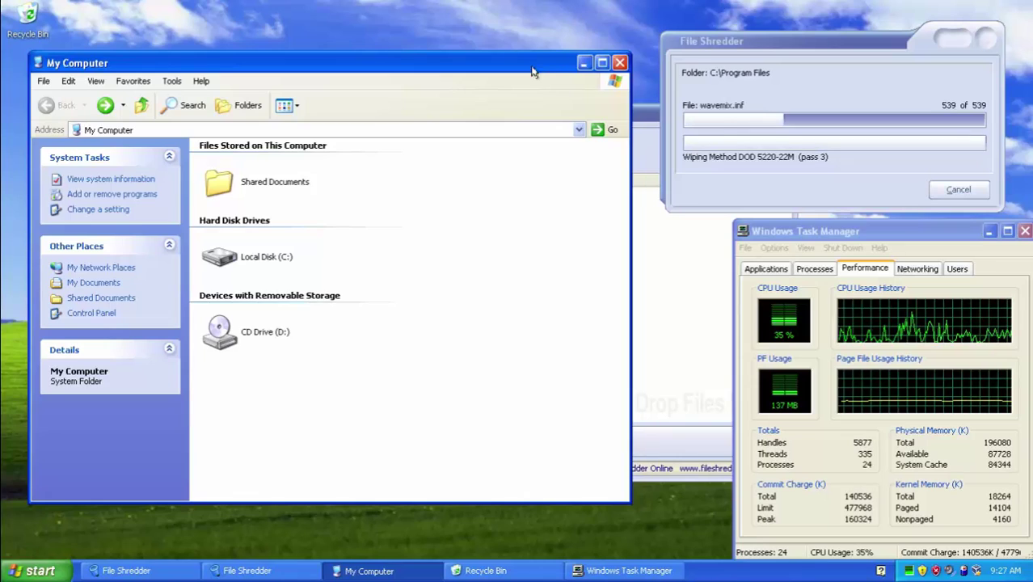
# Move the My Computer window aside and open the picture settings of the user account
pyautogui.moveTo(532, 71); pyautogui.dragTo(591, 88)
pyautogui.click(33, 570)
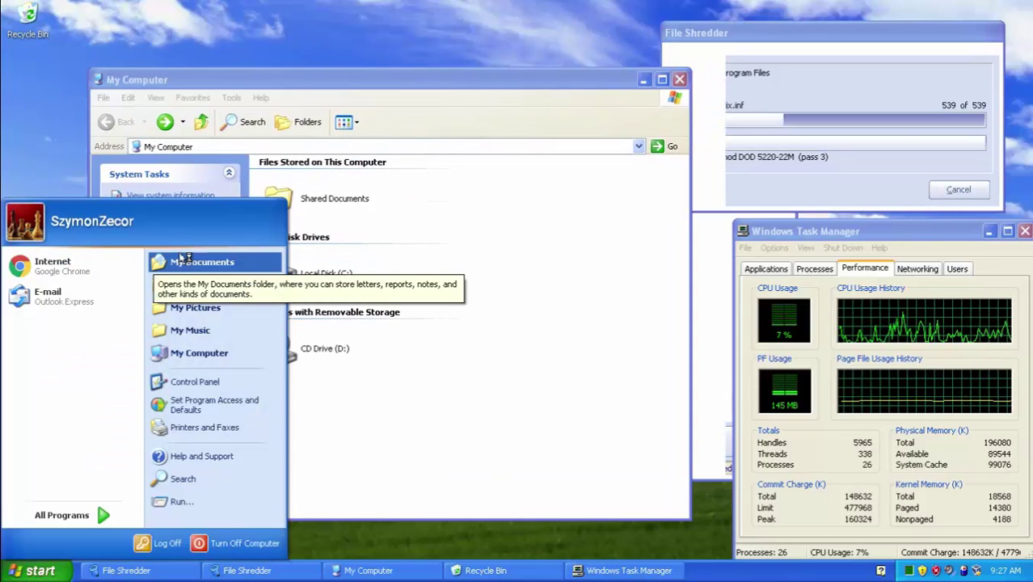
pyautogui.click(496, 317)
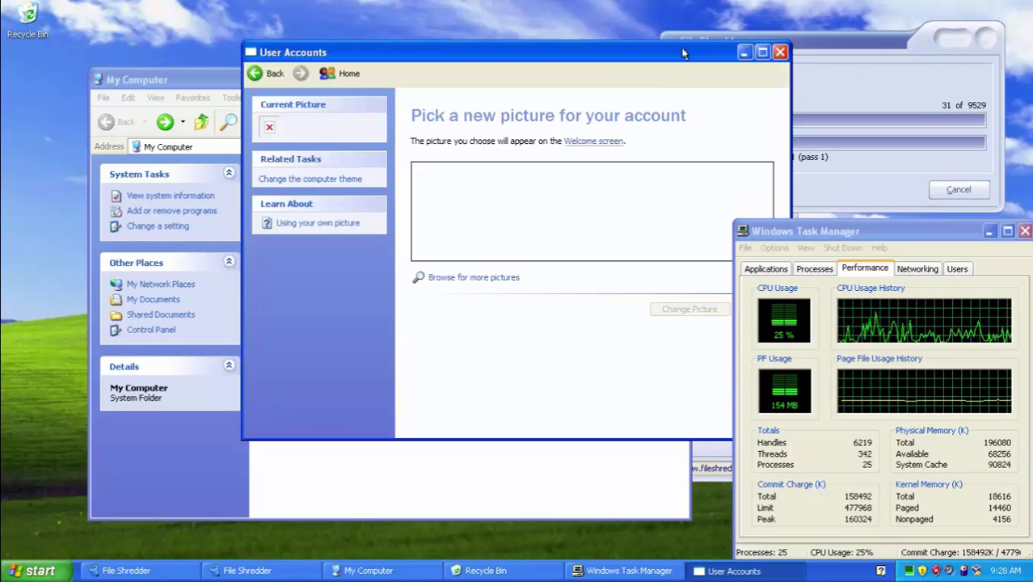
# Launch Outlook Express to check whether it still runs, and close it
pyautogui.click(24, 568)
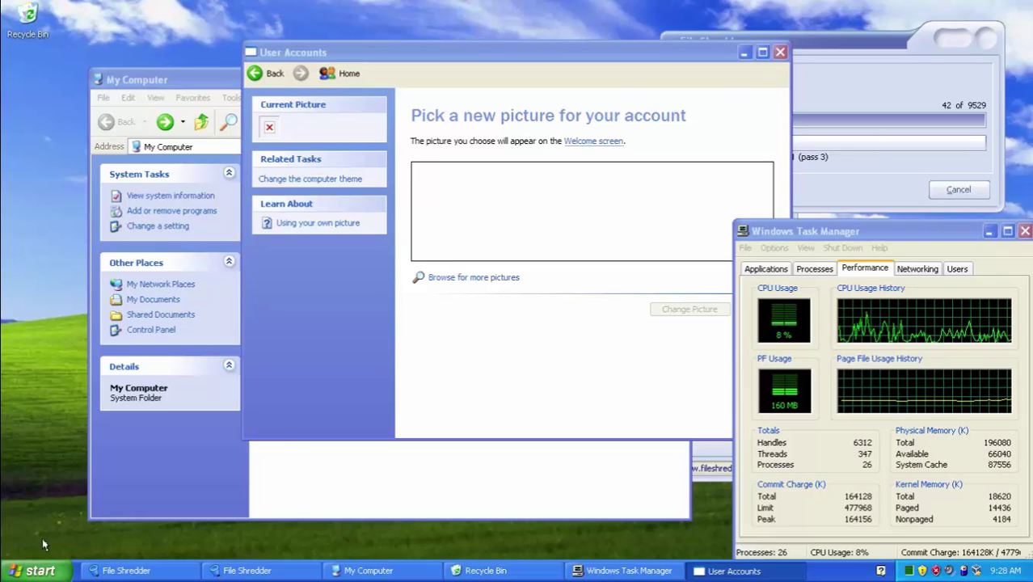
pyautogui.click(98, 298)
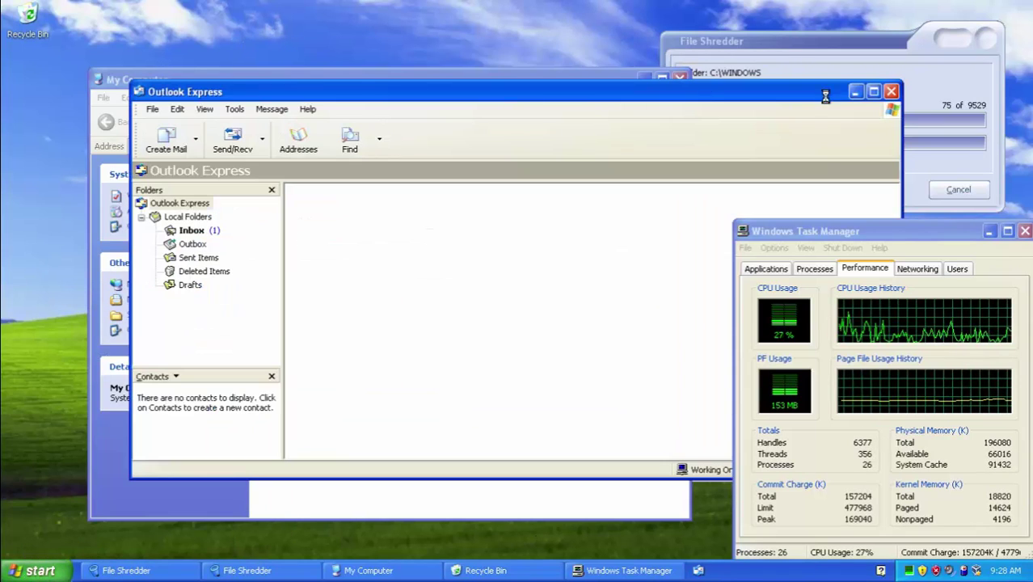
pyautogui.click(480, 384)
pyautogui.click(487, 332)
pyautogui.click(891, 92)
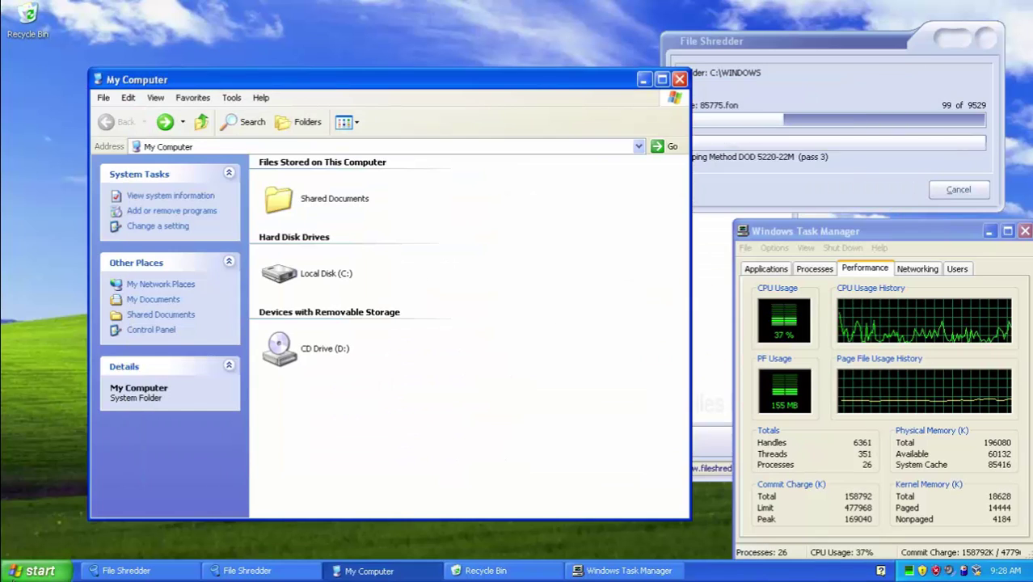
# Try to launch Google Chrome and check the running processes in Task Manager, returning to the performance graphs
pyautogui.click(14, 577)
pyautogui.click(89, 265)
pyautogui.click(547, 441)
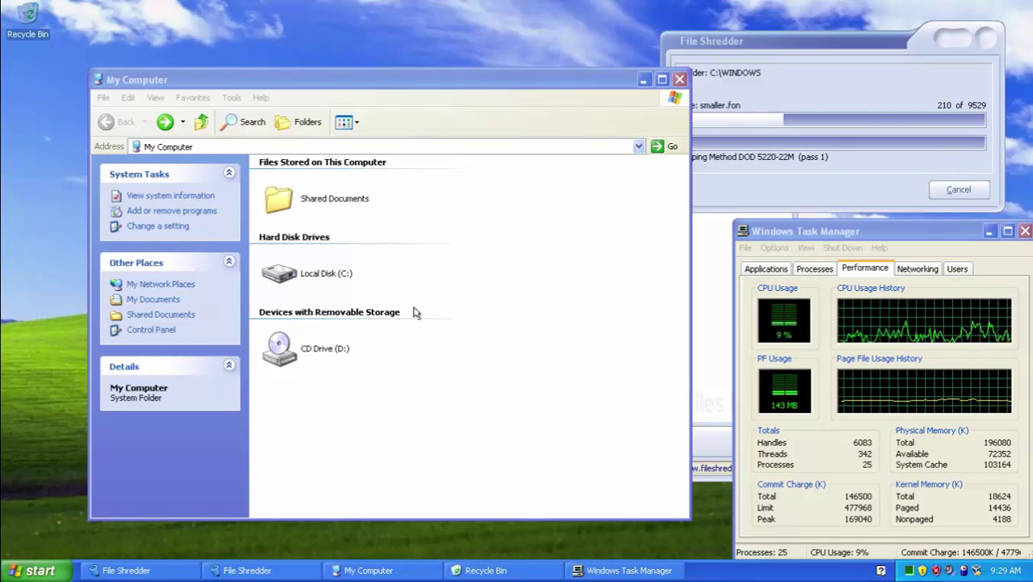
pyautogui.click(818, 268)
pyautogui.click(861, 269)
# Try to launch Google Chrome again, move the oversized dialogs and Task Manager, and answer the prompt about removing the unavailable Internet entry
pyautogui.click(36, 571)
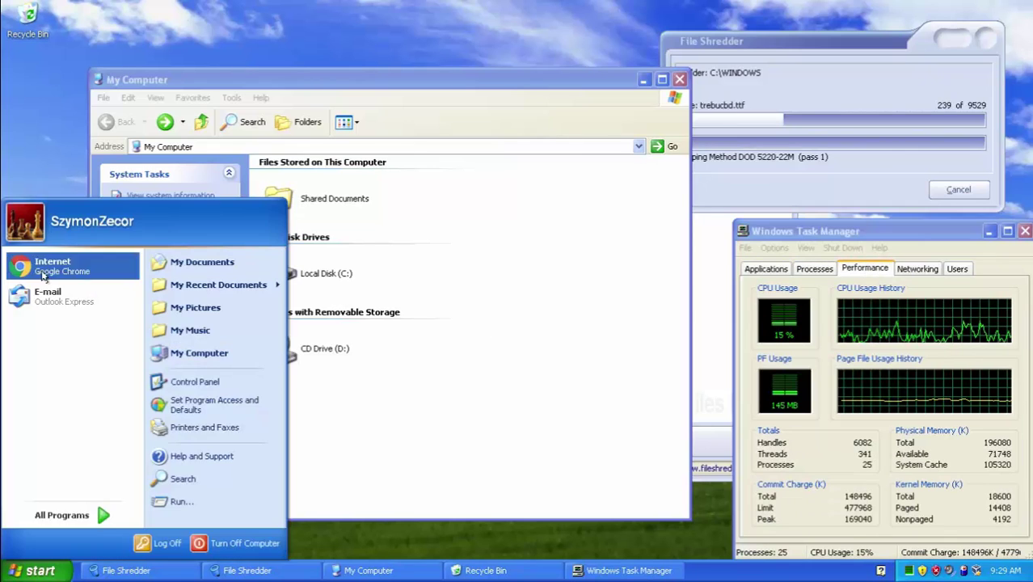
pyautogui.click(40, 272)
pyautogui.moveTo(740, 119); pyautogui.dragTo(0, 108)
pyautogui.moveTo(988, 107); pyautogui.dragTo(1, 133)
pyautogui.moveTo(991, 129); pyautogui.dragTo(136, 28)
pyautogui.moveTo(668, 30); pyautogui.dragTo(396, 41)
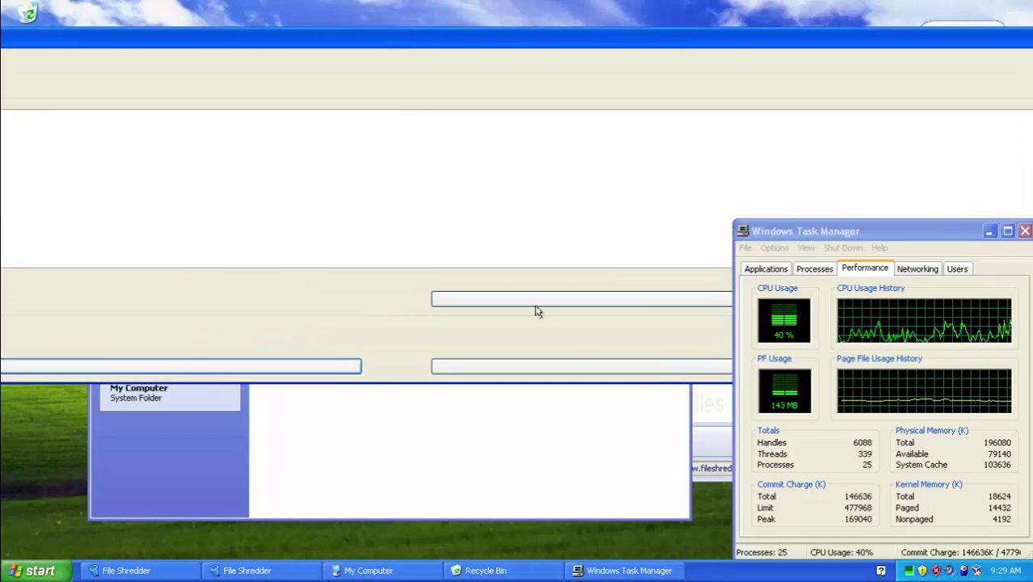
pyautogui.click(868, 371)
pyautogui.moveTo(954, 236); pyautogui.dragTo(933, 222)
pyautogui.click(378, 278)
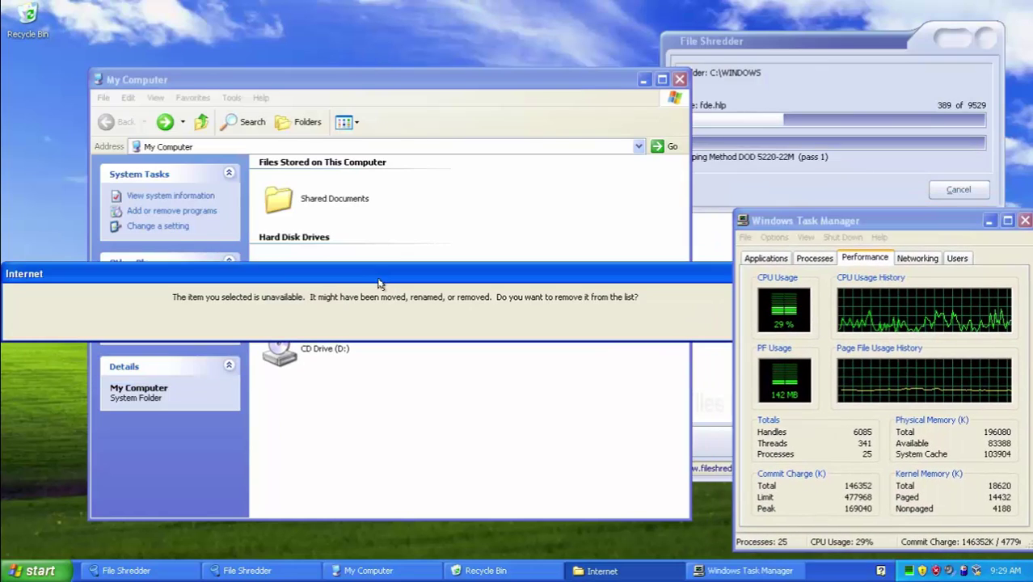
pyautogui.click(349, 329)
# Launch Outlook Express again, and open and minimize the Recycle Bin window
pyautogui.click(37, 571)
pyautogui.click(96, 280)
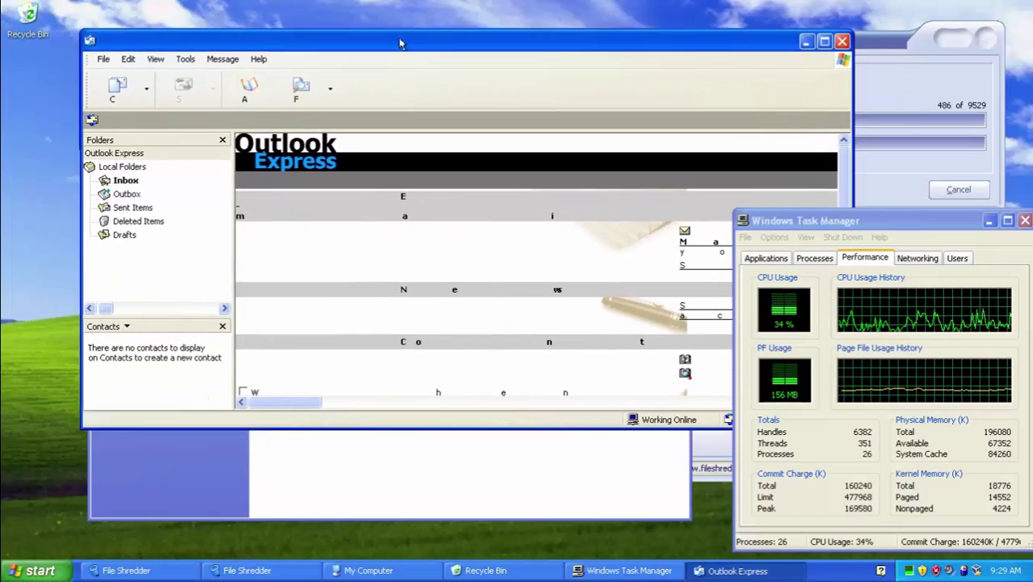
pyautogui.doubleClick(29, 16)
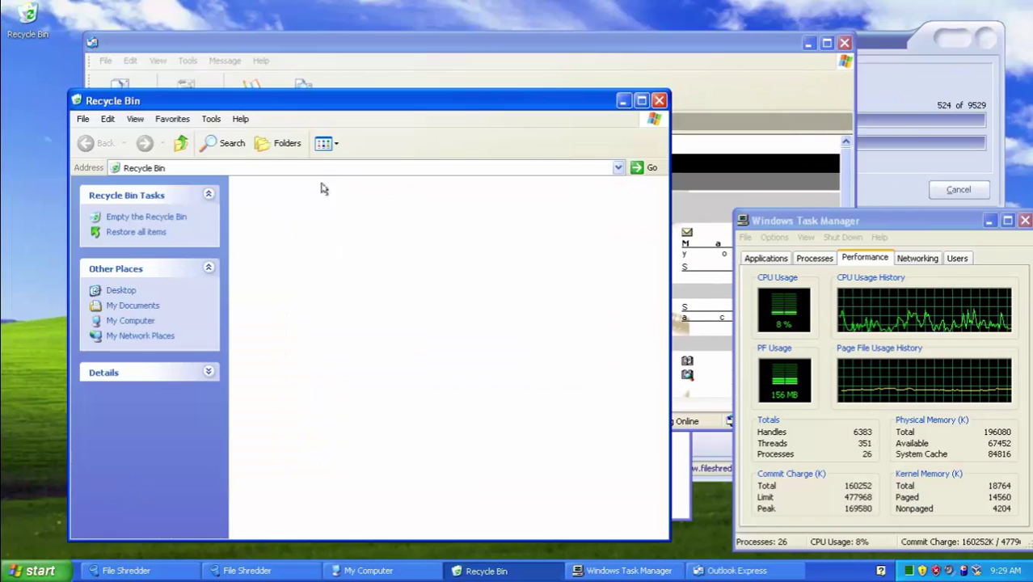
pyautogui.click(620, 102)
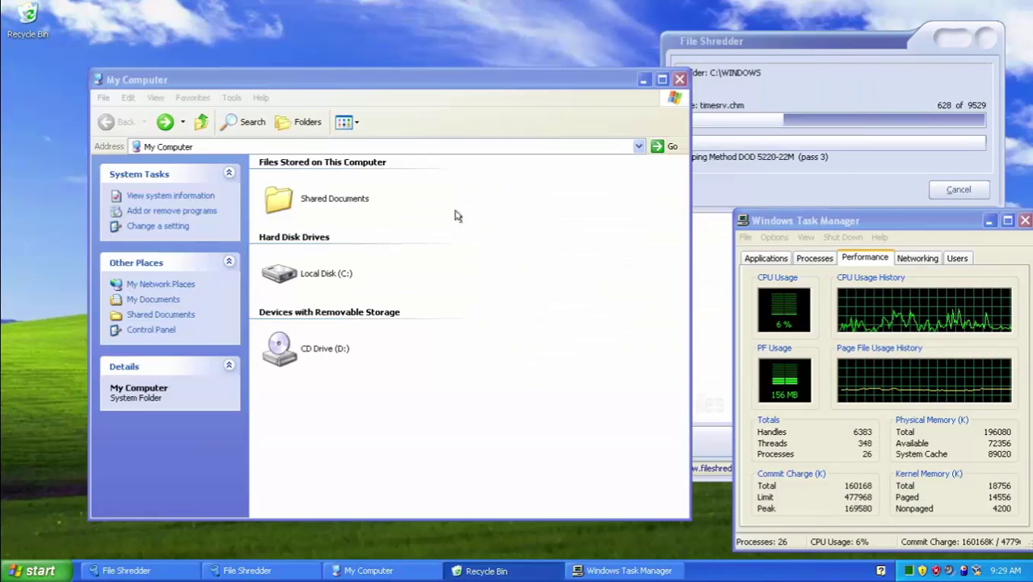
# Try to open Shared Documents from My Computer, and move and dismiss the error dialog
pyautogui.doubleClick(278, 198)
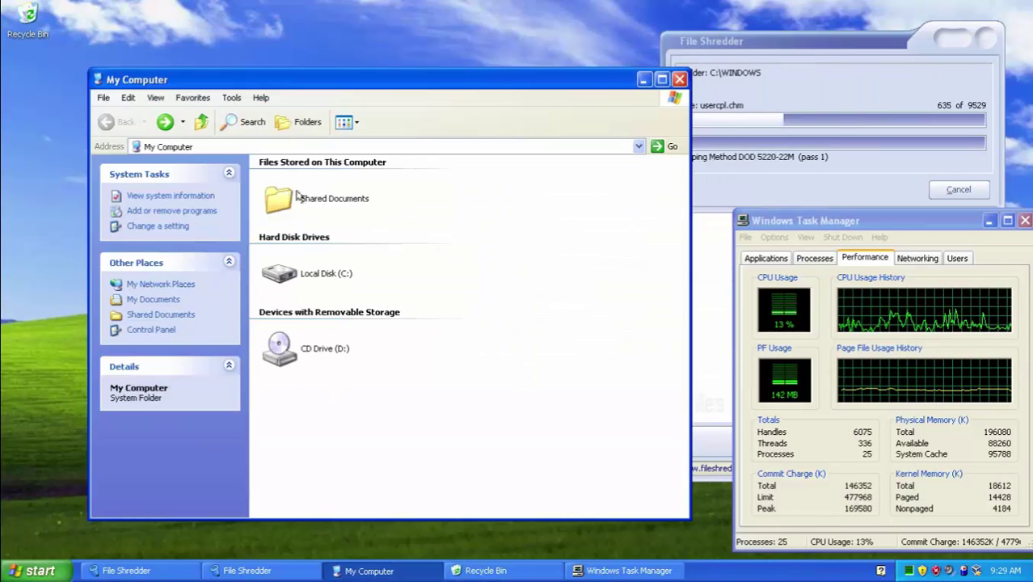
pyautogui.moveTo(604, 224); pyautogui.dragTo(16, 188)
pyautogui.moveTo(627, 186); pyautogui.dragTo(215, 65)
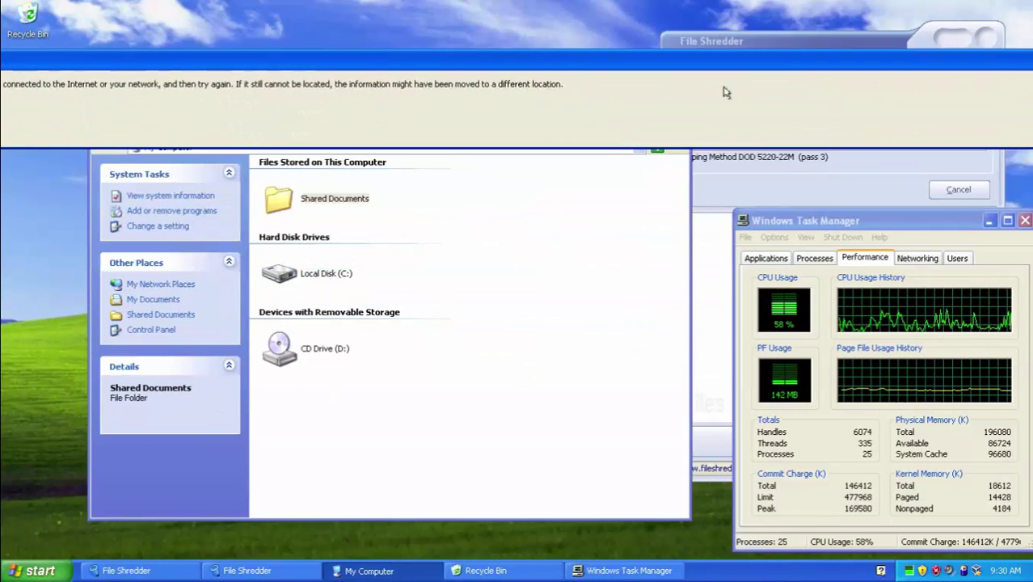
pyautogui.press('Return')
# Open C:\WINDOWS and try to delete its first three folders one after another
pyautogui.doubleClick(308, 277)
pyautogui.doubleClick(278, 227)
pyautogui.click(277, 179)
pyautogui.press('Delete')
pyautogui.press('Return')
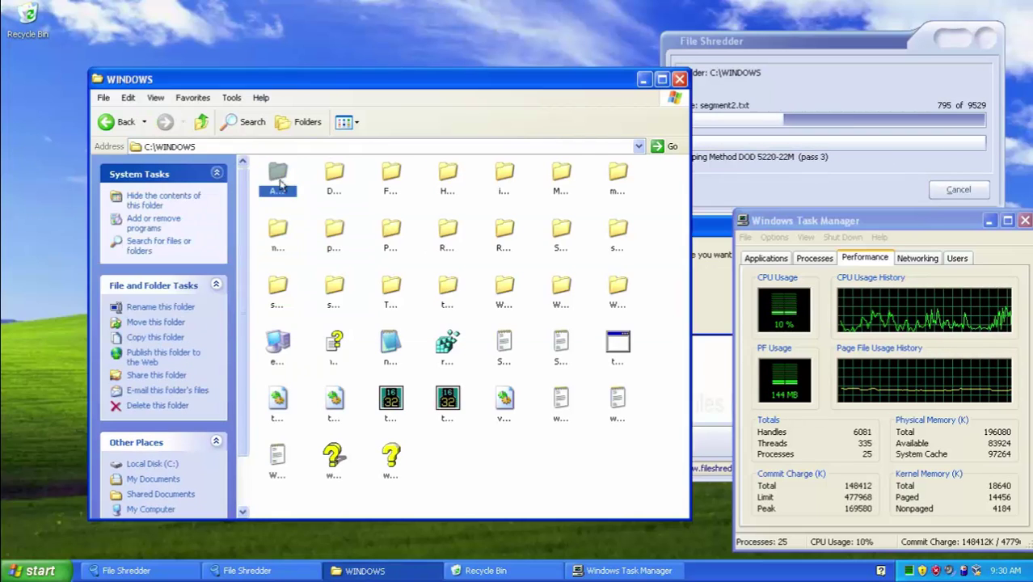
pyautogui.click(334, 185)
pyautogui.press('Delete')
pyautogui.press('Return')
pyautogui.click(392, 189)
pyautogui.press('Delete')
pyautogui.press('Return')
# Open the C:\WINDOWS\Fonts folder and try to delete all the fonts in it
pyautogui.doubleClick(391, 184)
pyautogui.hotkey('ctrl', 'a')
pyautogui.press('Delete')
pyautogui.press('Return')
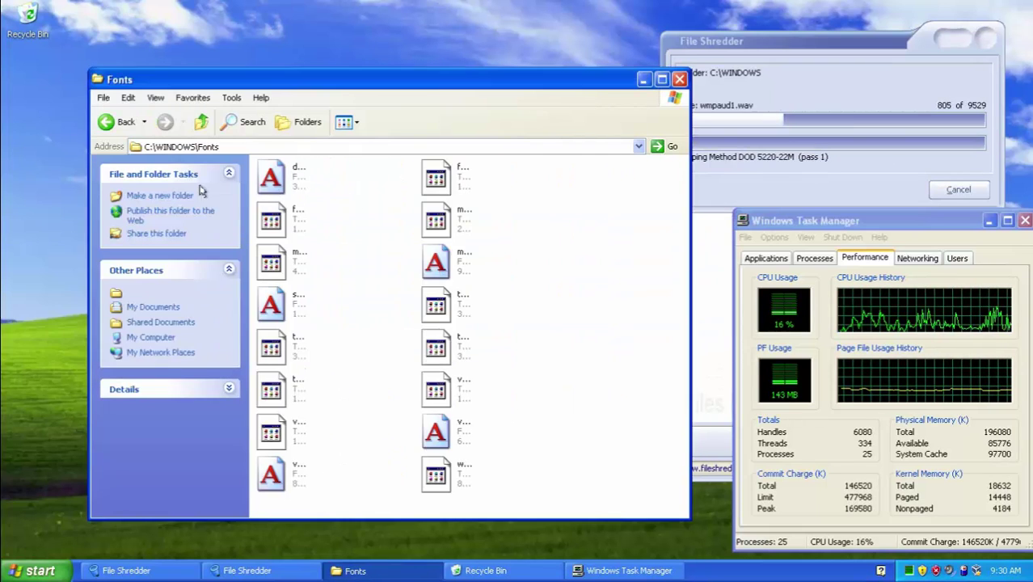
# Return to the WINDOWS folder, run Explorer from it, and select Internet Explorer in the Desktop window before closing that window
pyautogui.click(119, 122)
pyautogui.press('Return')
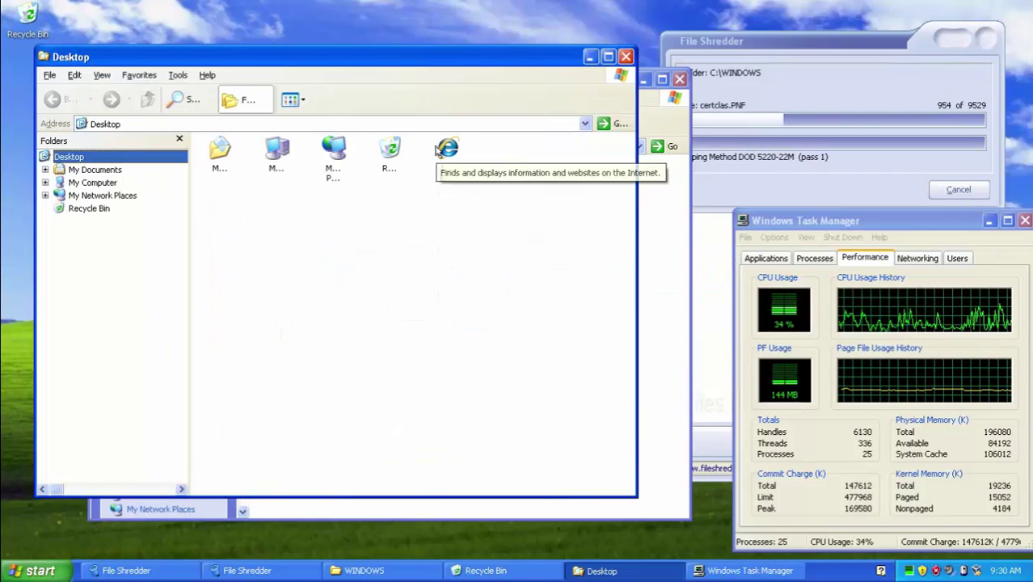
pyautogui.click(446, 152)
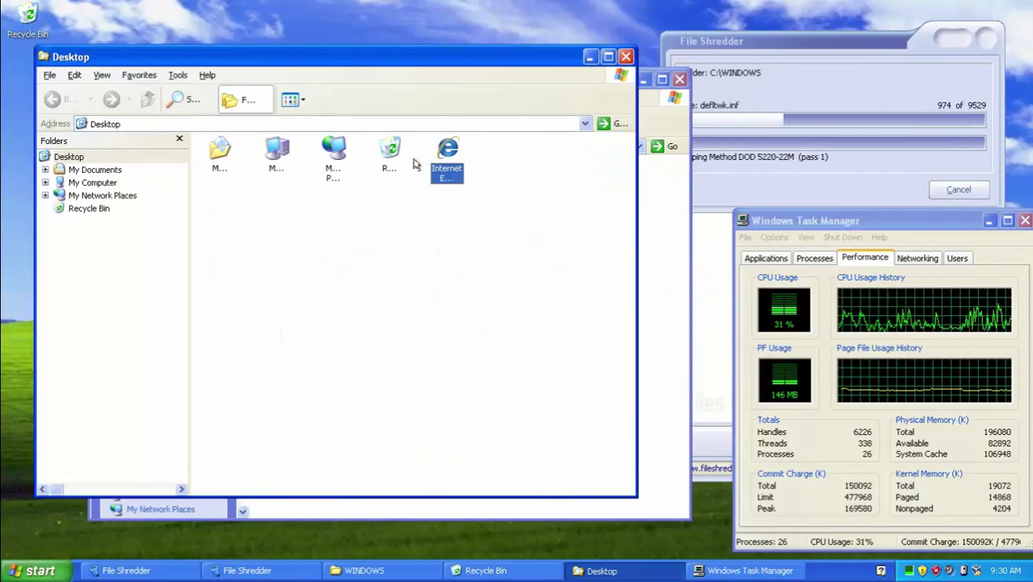
pyautogui.click(626, 57)
# Move Task Manager aside and remove the desktop background picture in the display properties
pyautogui.moveTo(808, 220); pyautogui.dragTo(777, 215)
pyautogui.rightClick(70, 382)
pyautogui.click(109, 494)
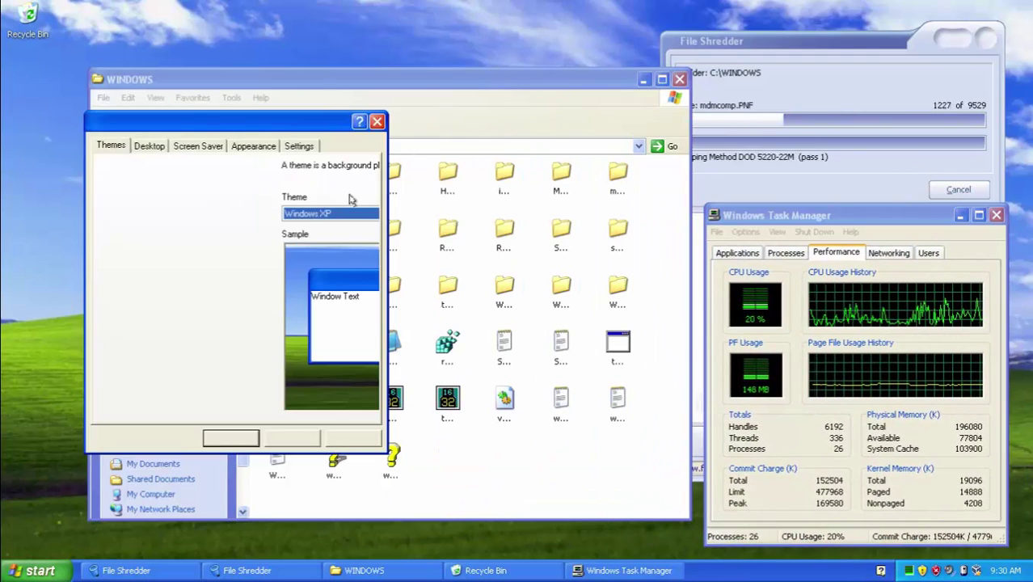
pyautogui.moveTo(242, 120); pyautogui.dragTo(355, 114)
pyautogui.click(267, 138)
pyautogui.click(408, 312)
pyautogui.click(346, 431)
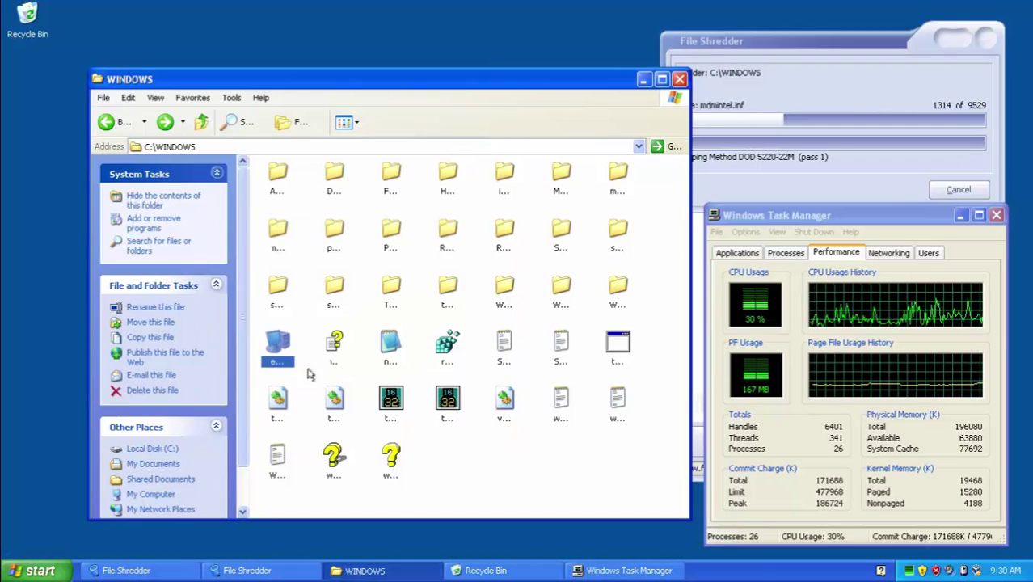
# Reopen the display properties, look through the pages, and set the windows and buttons to Windows Classic style
pyautogui.moveTo(475, 80); pyautogui.dragTo(396, 19)
pyautogui.rightClick(422, 515)
pyautogui.click(444, 506)
pyautogui.click(166, 167)
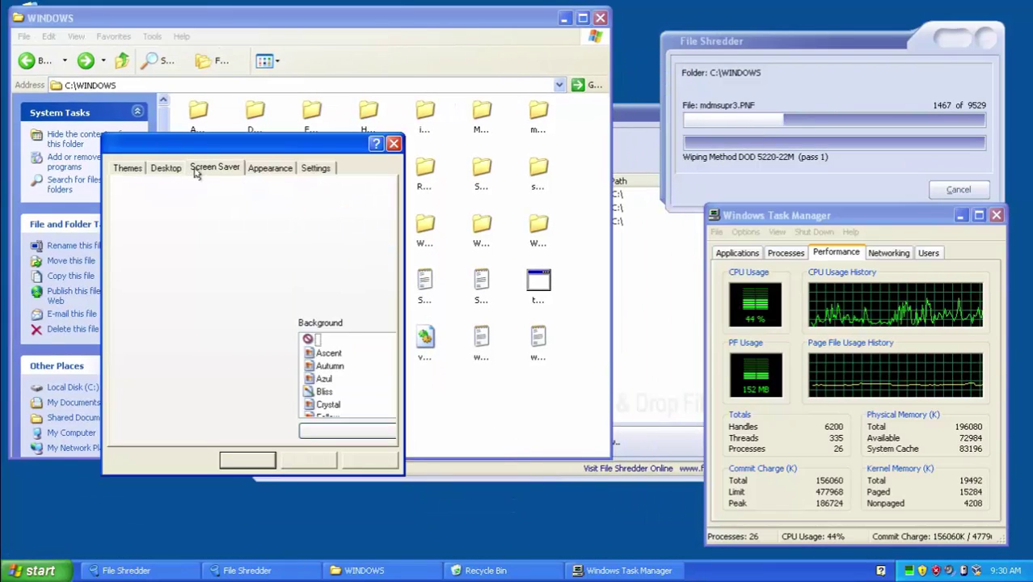
pyautogui.click(200, 167)
pyautogui.click(314, 167)
pyautogui.click(270, 167)
pyautogui.click(347, 358)
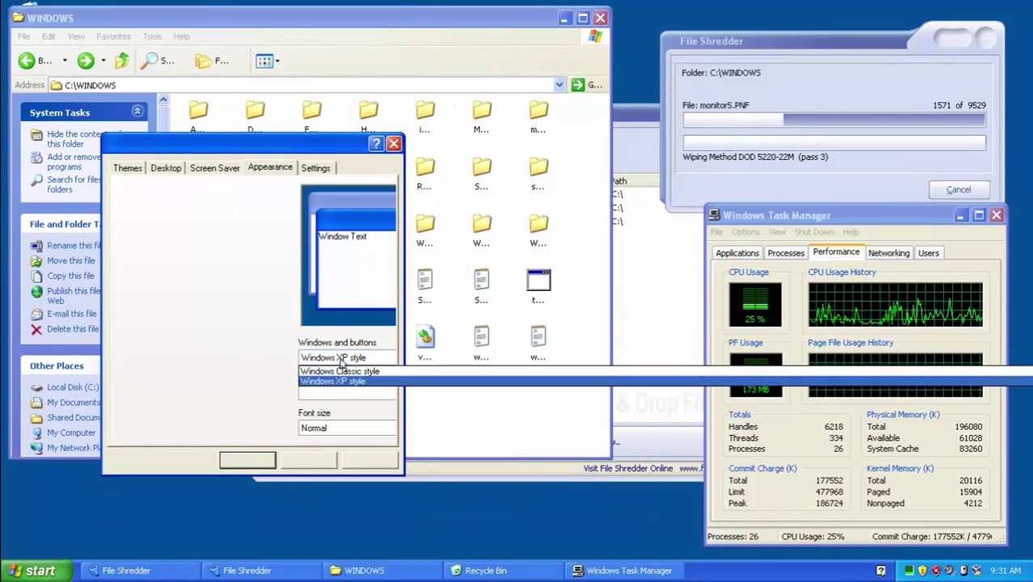
pyautogui.click(336, 370)
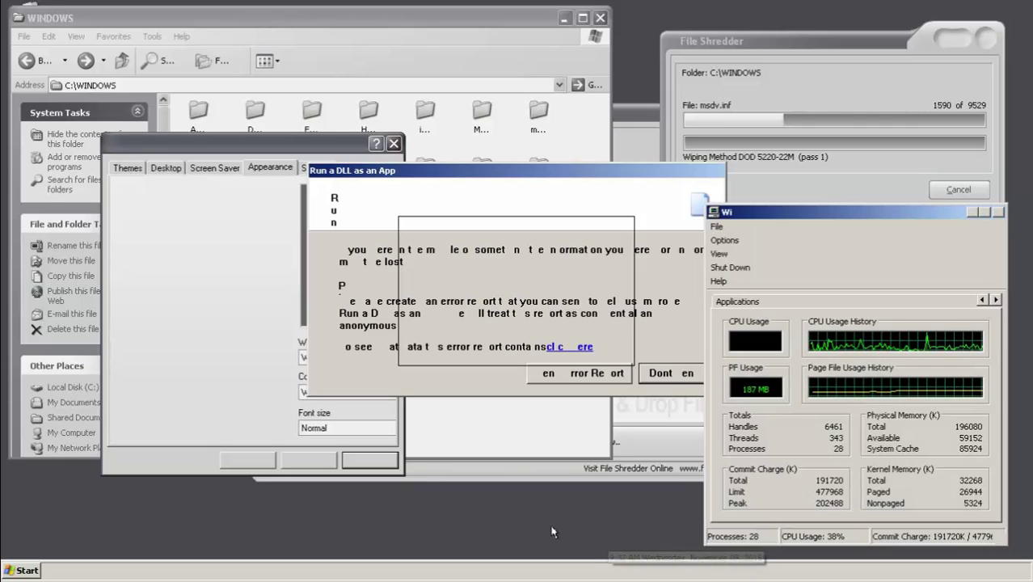
# Open the Start menu, request Task Manager from the taskbar, and move the Task Manager window around the screen
pyautogui.click(24, 571)
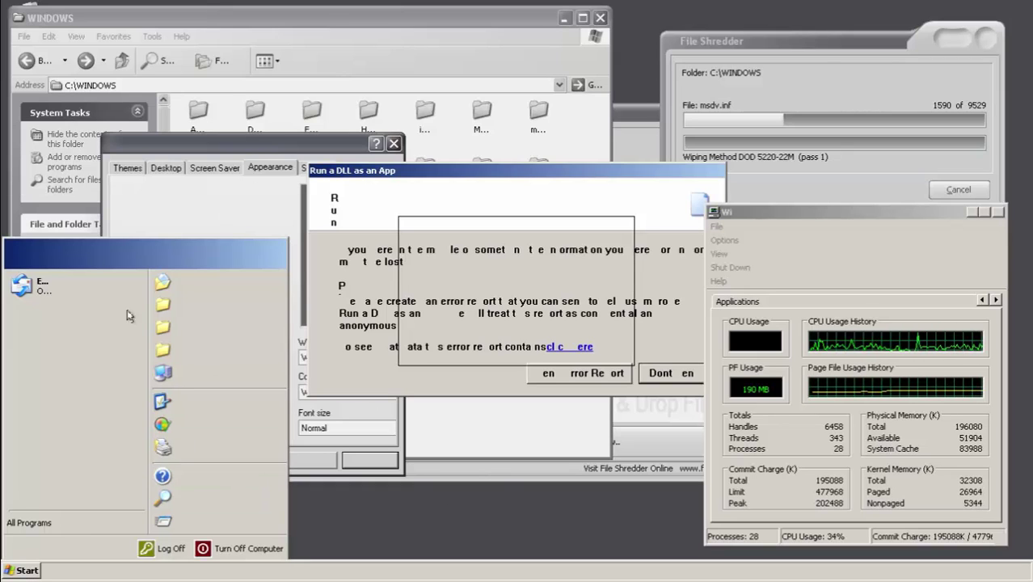
pyautogui.rightClick(80, 570)
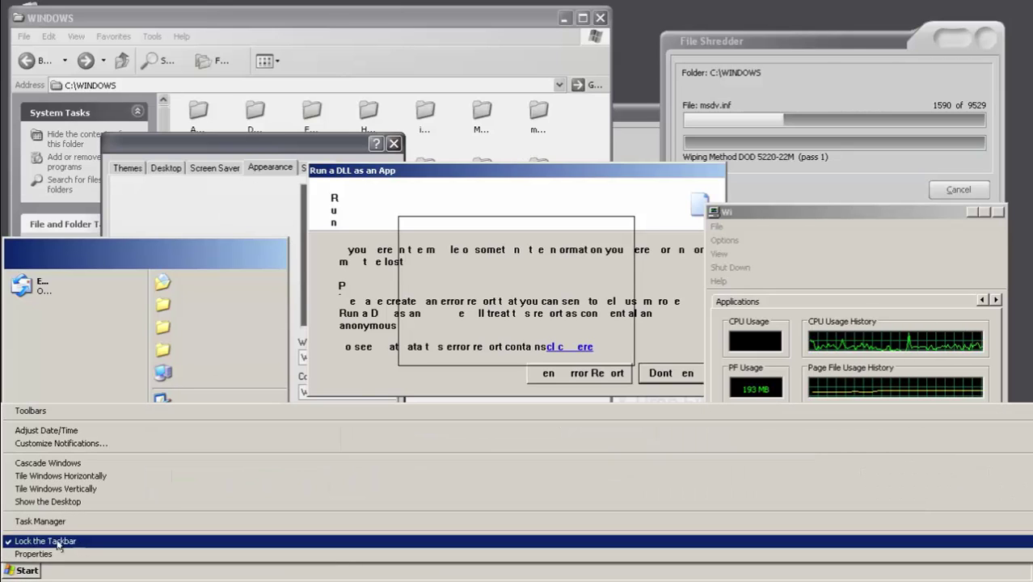
pyautogui.click(69, 520)
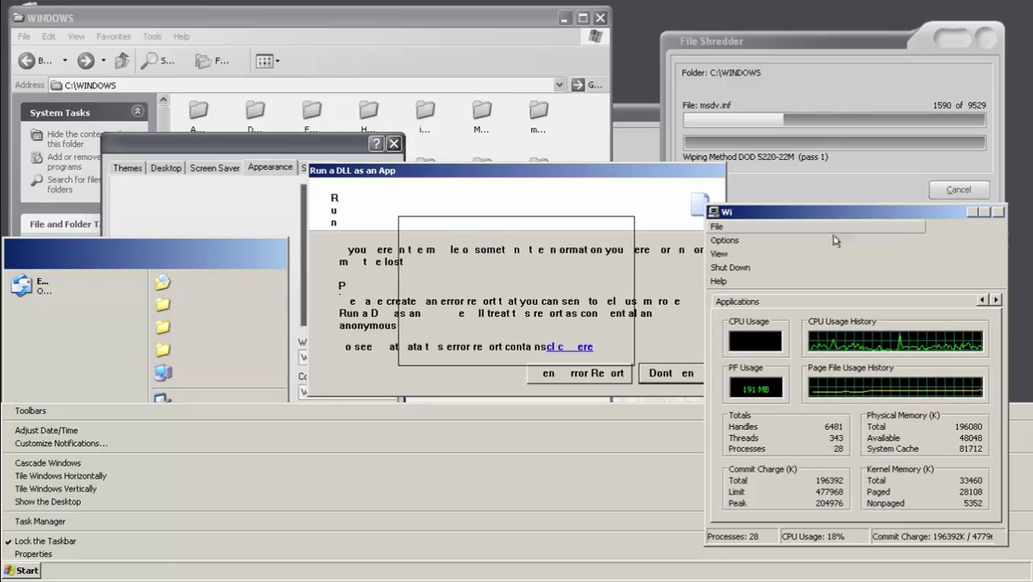
pyautogui.moveTo(799, 215); pyautogui.dragTo(583, 186)
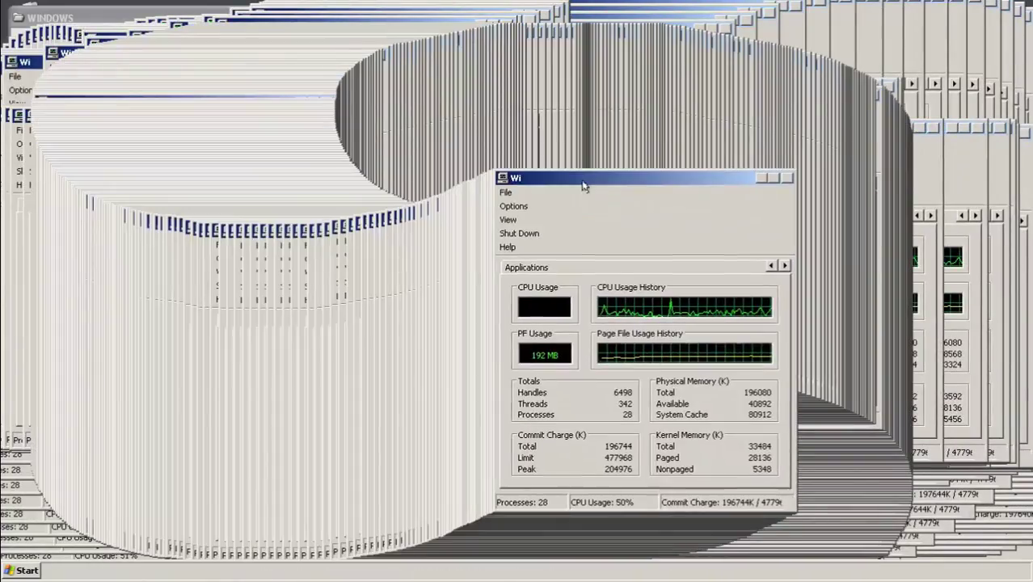
# Browse through the Task Manager pages, show the Applications list, and try to bring up File Shredder from it
pyautogui.click(785, 265)
pyautogui.click(784, 266)
pyautogui.click(784, 266)
pyautogui.click(647, 267)
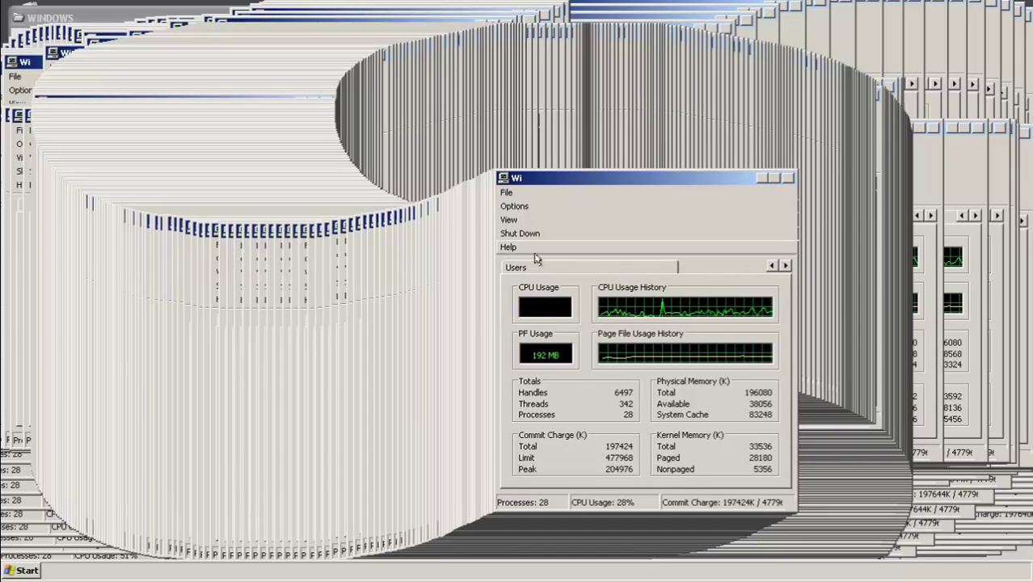
pyautogui.click(771, 267)
pyautogui.click(771, 267)
pyautogui.click(771, 267)
pyautogui.click(770, 267)
pyautogui.click(549, 268)
pyautogui.doubleClick(554, 350)
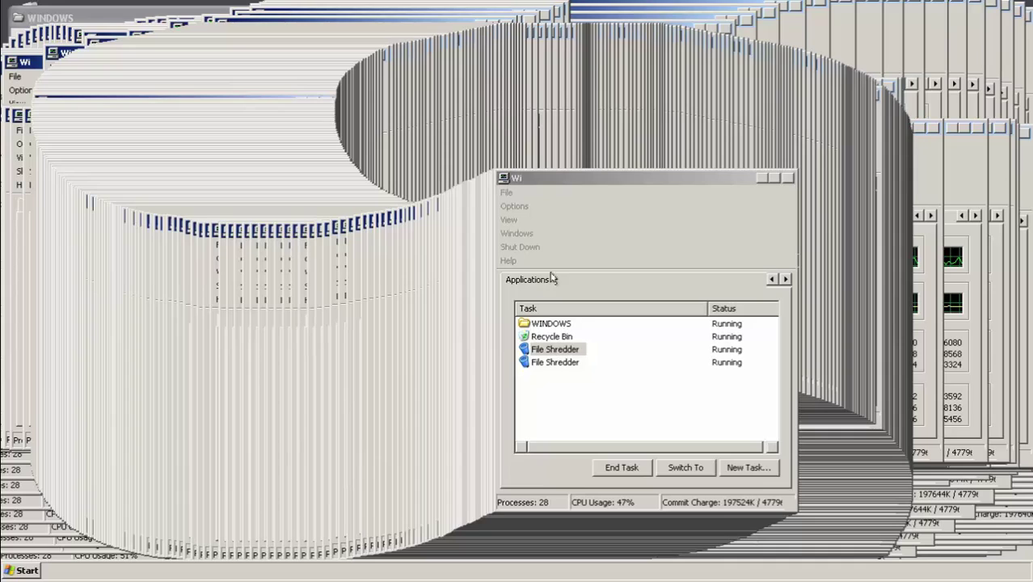
# Open the taskbar's context options
pyautogui.rightClick(611, 572)
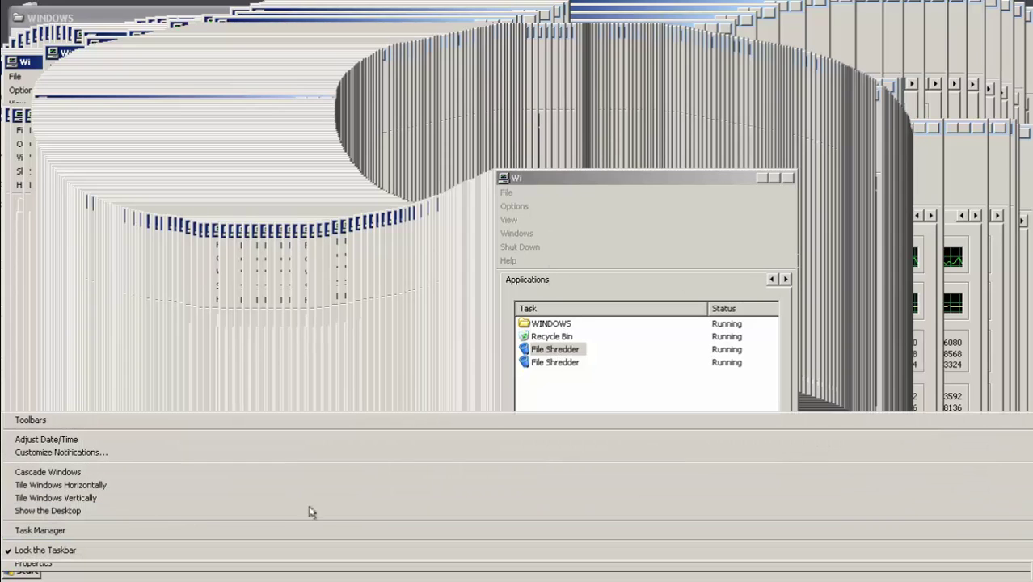